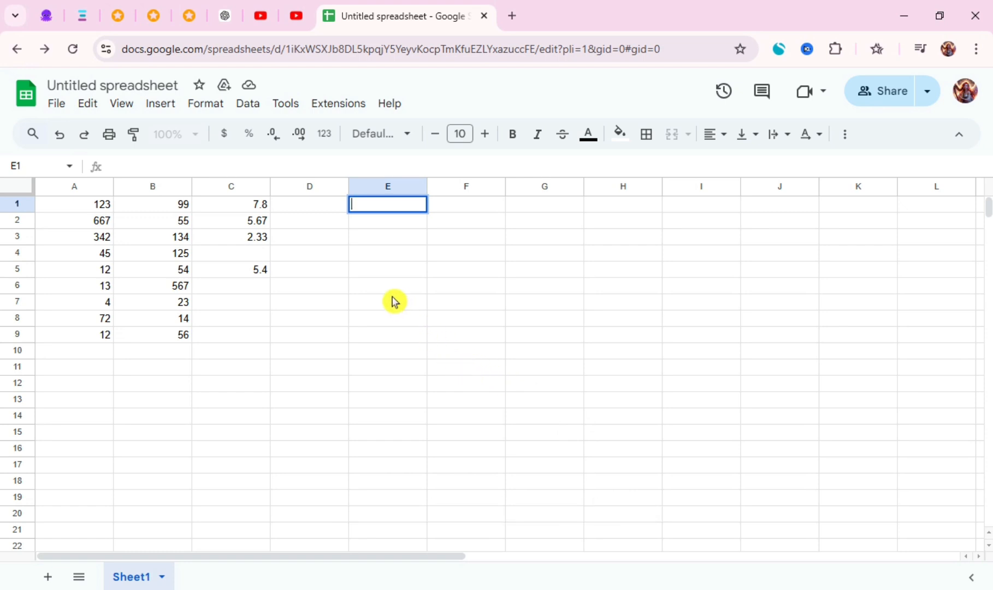
# - Enter the addition formula =123 + 55 in cell E1 and check its result
pyautogui.write('=')
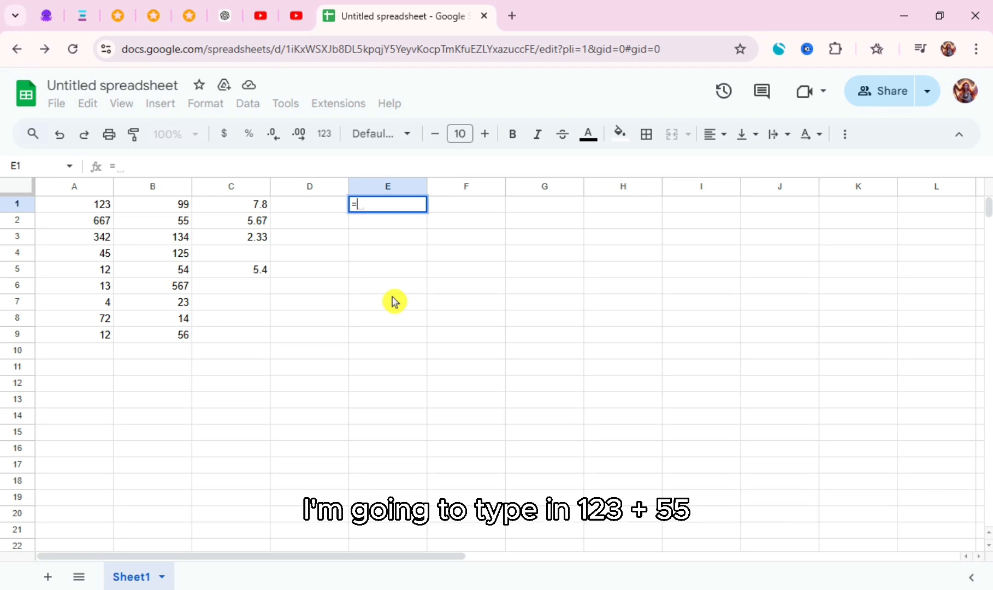
pyautogui.write('123')
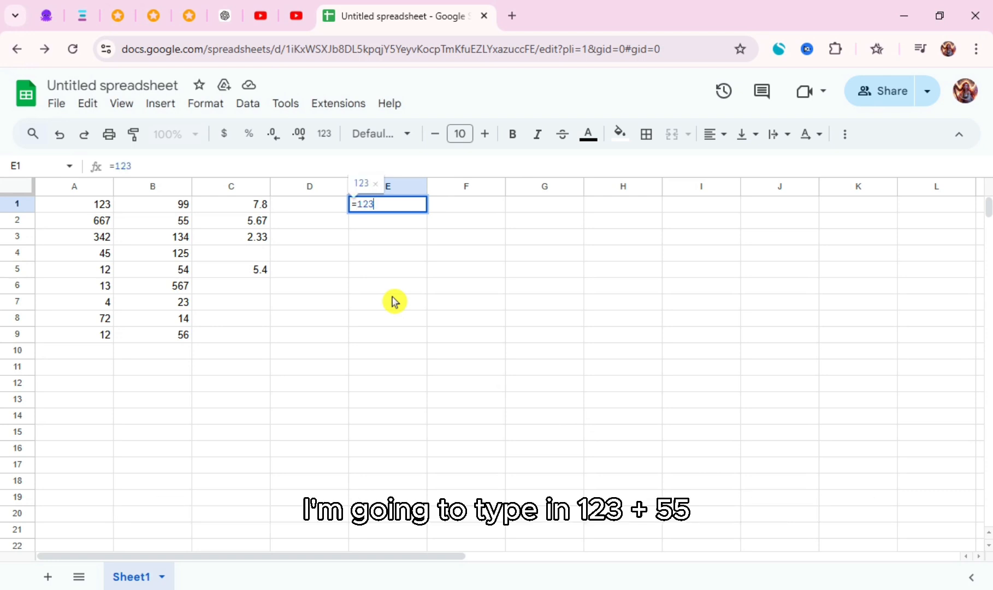
pyautogui.write(' +')
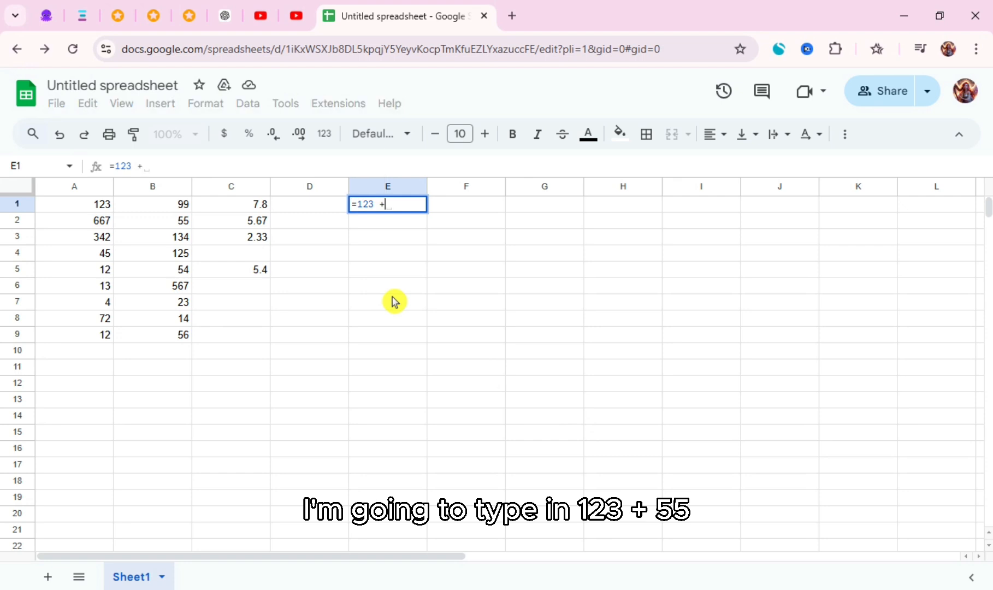
pyautogui.write(' 55')
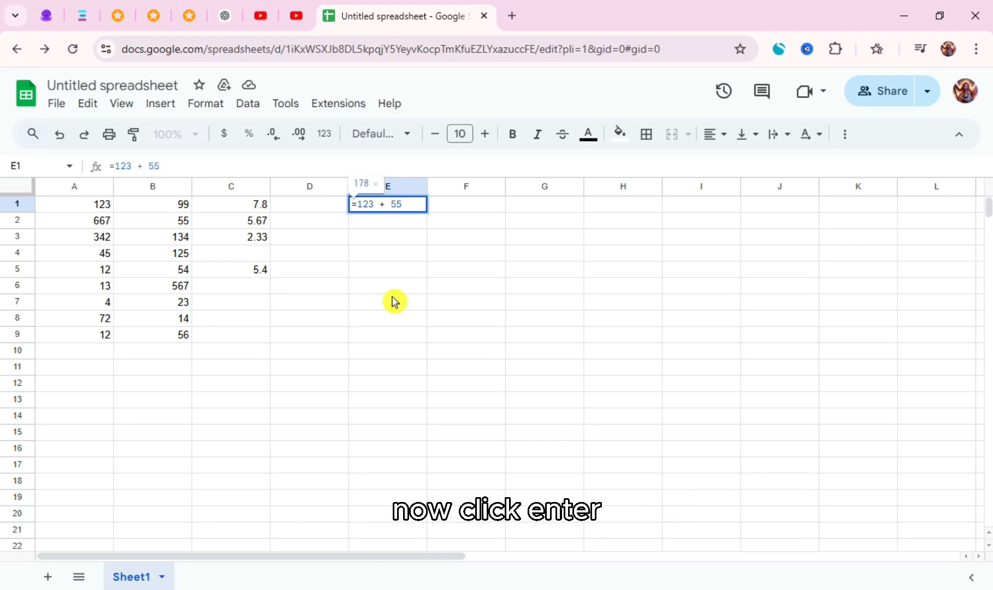
pyautogui.press('Return')
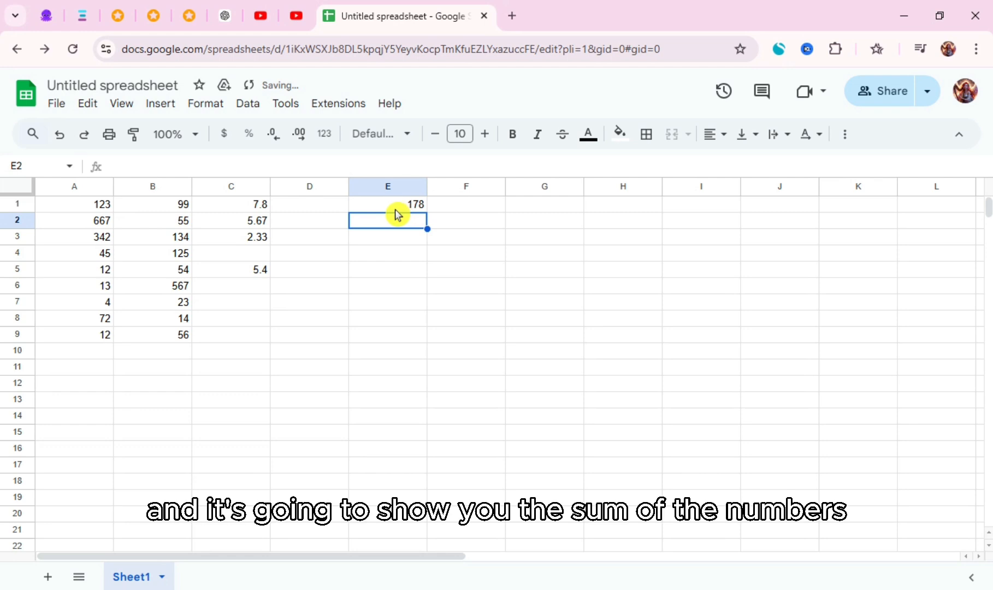
pyautogui.click(396, 208)
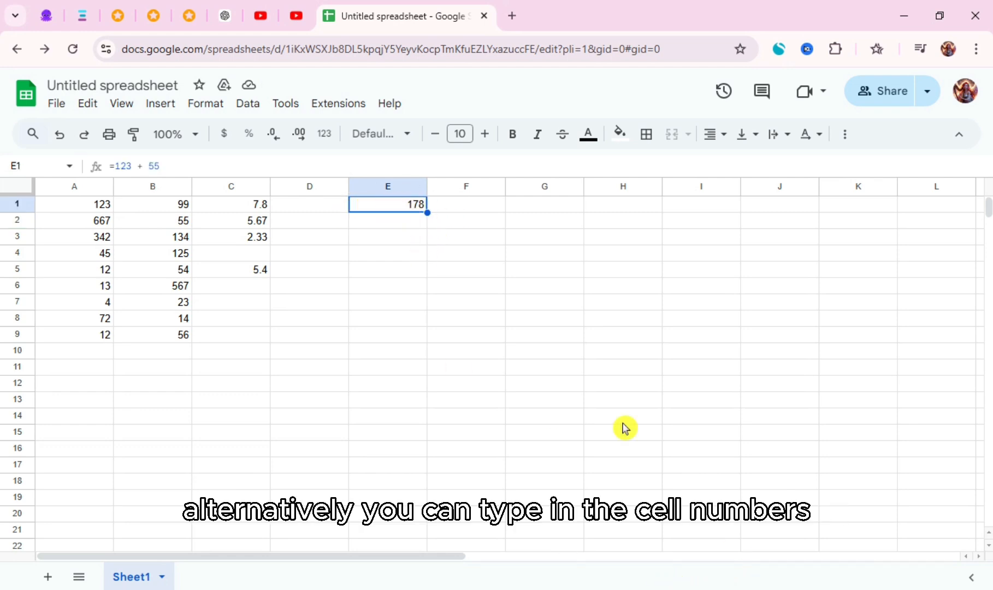
# - Replace the typed numbers in E1's formula with cell references so that it reads =A1 + B1
pyautogui.tripleClick(412, 207)
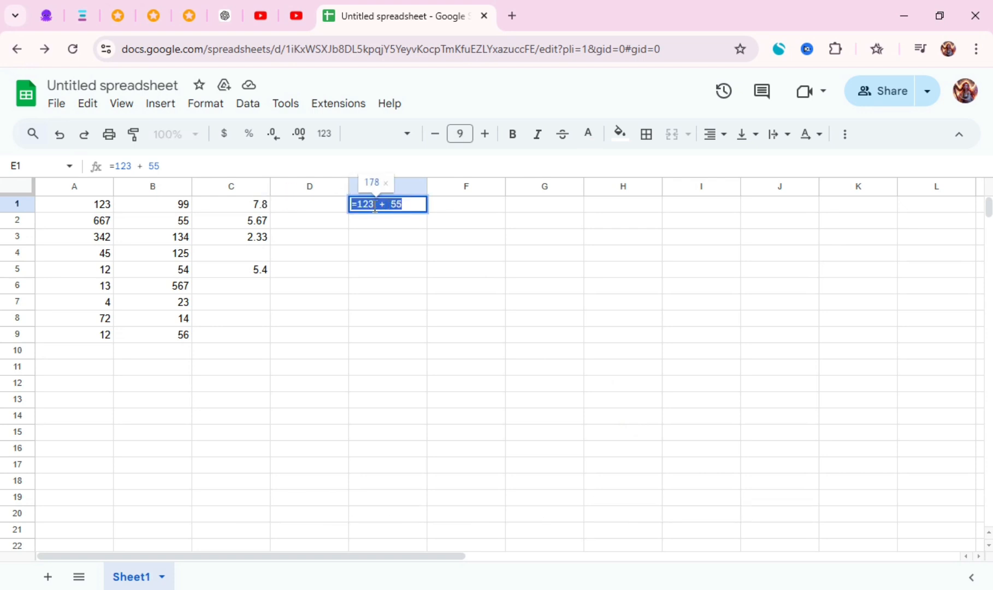
pyautogui.click(375, 205)
pyautogui.press('BackSpace')
pyautogui.press('BackSpace')
pyautogui.press('BackSpace')
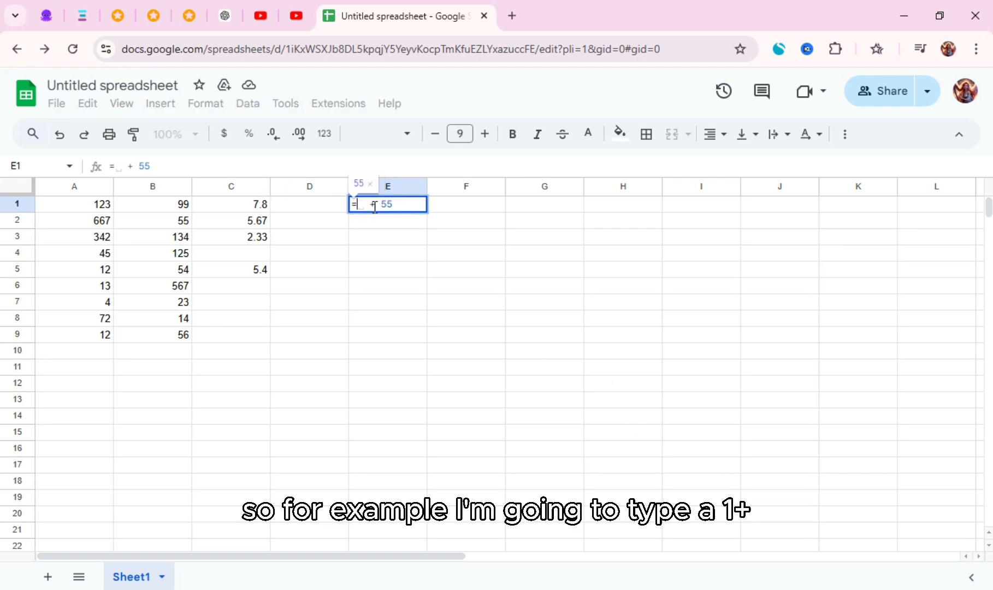
pyautogui.write('A1')
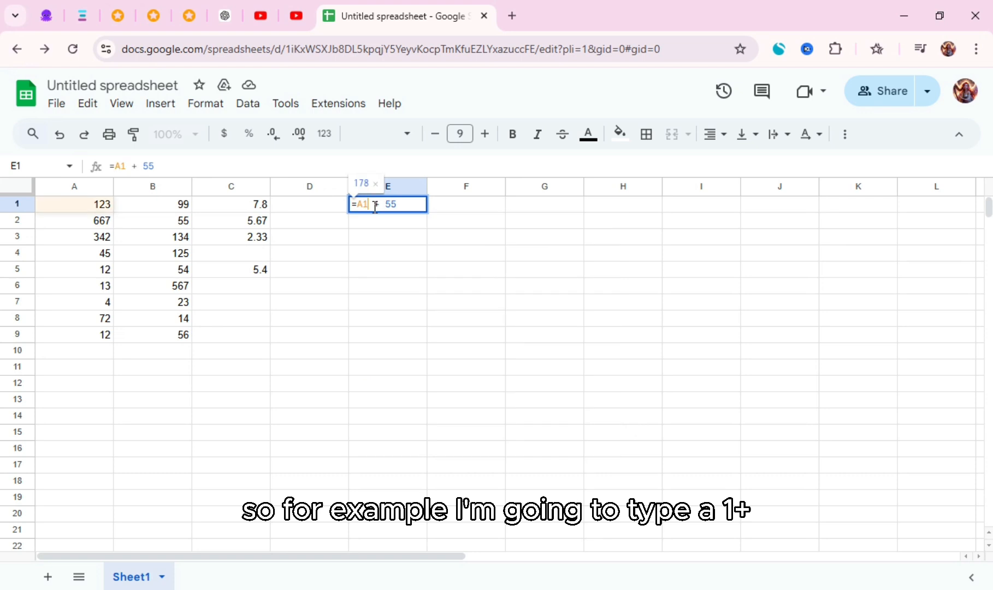
pyautogui.click(404, 206)
pyautogui.press('BackSpace')
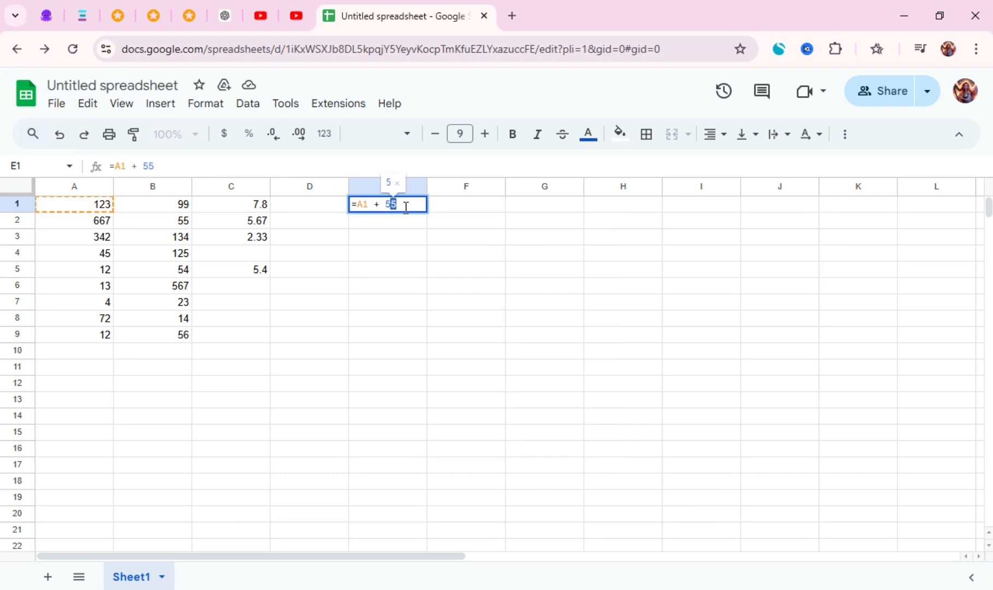
pyautogui.press('BackSpace')
pyautogui.write('B1')
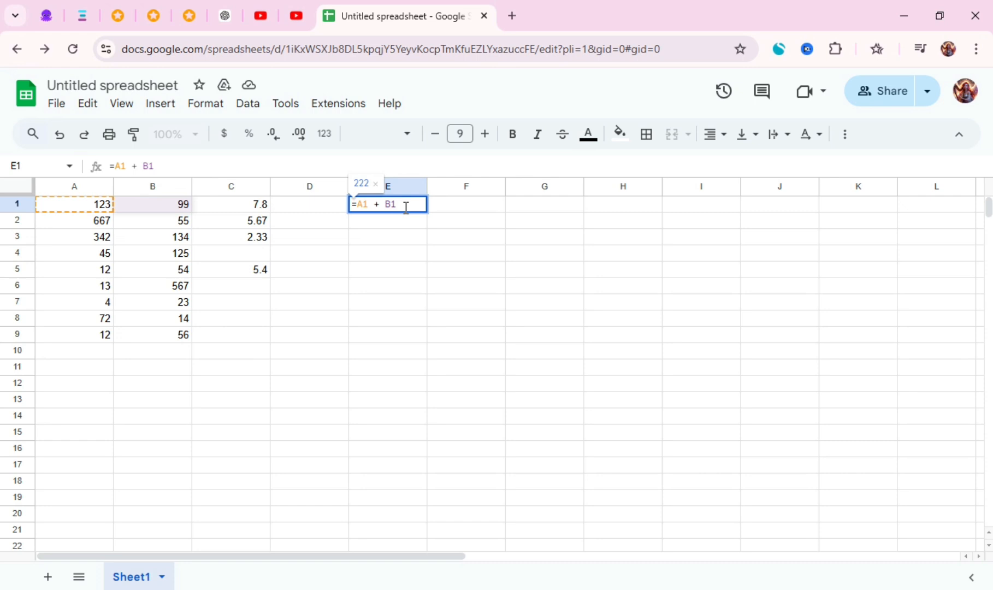
pyautogui.press('Return')
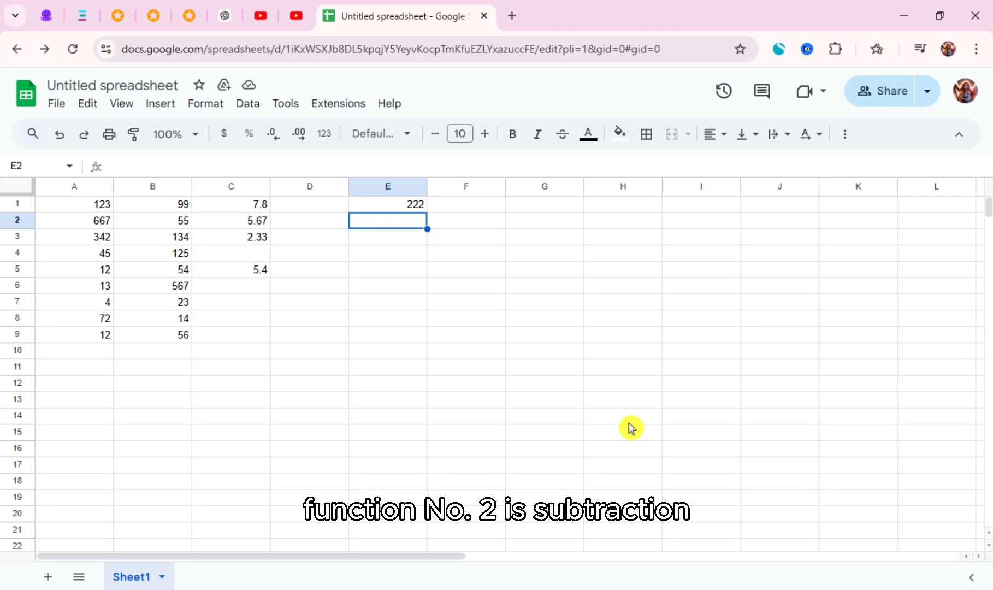
# - Enter the subtraction formula =56 - 13 in cell E2 and check the formulas in E1 and E2
pyautogui.doubleClick(400, 226)
pyautogui.write('=')
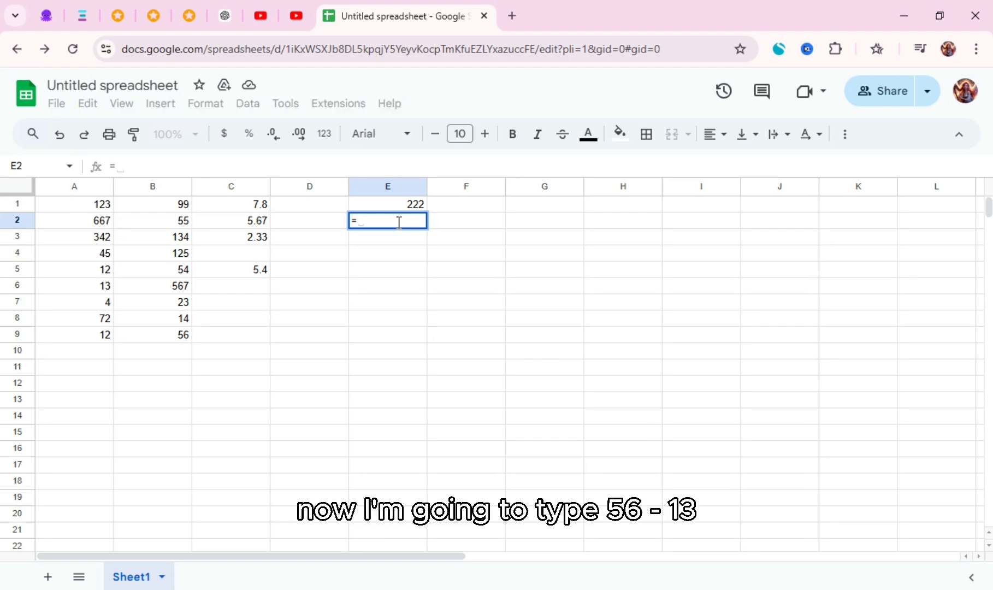
pyautogui.write('5')
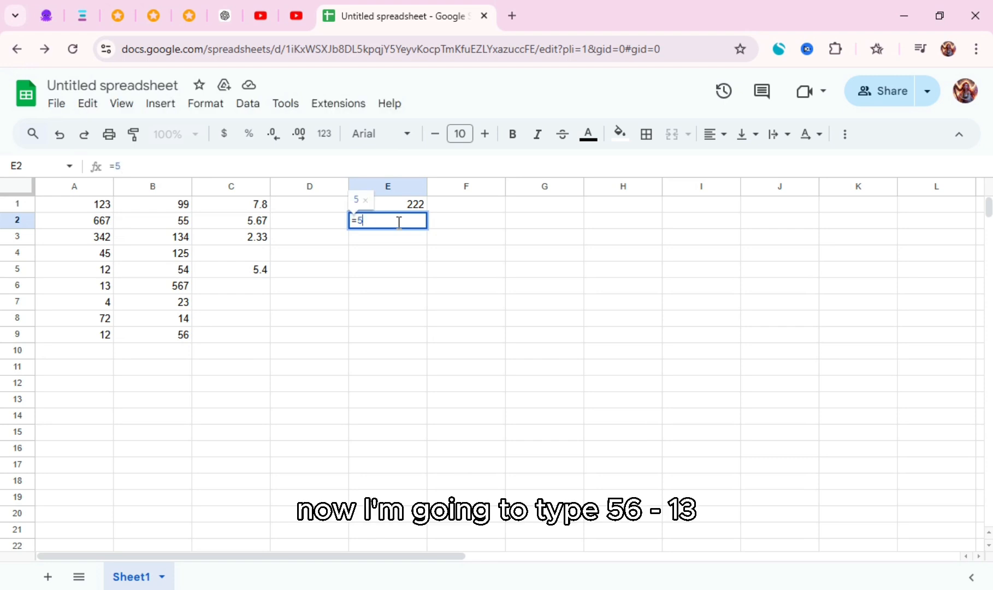
pyautogui.write('6 -')
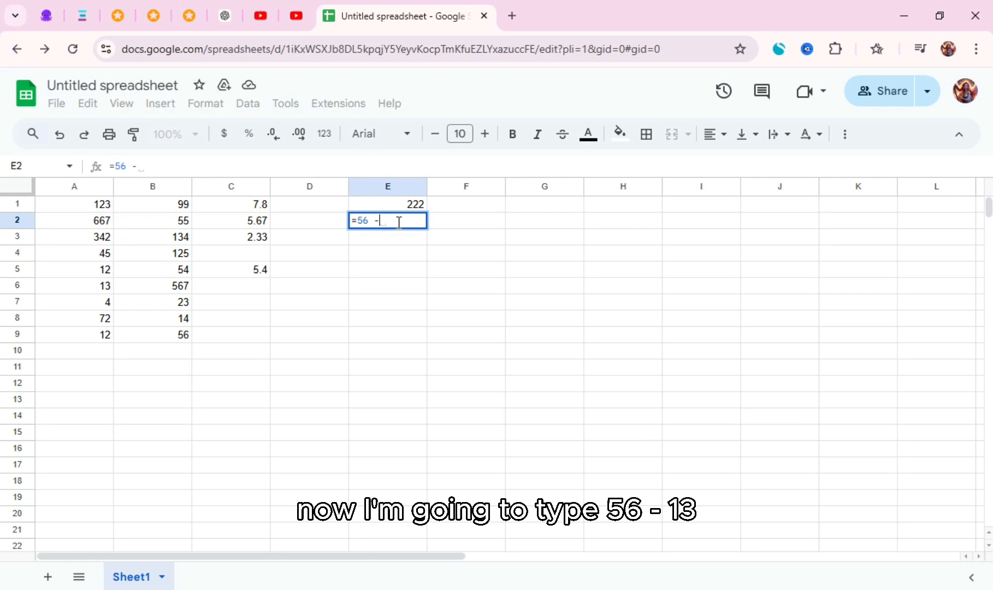
pyautogui.write(' 13')
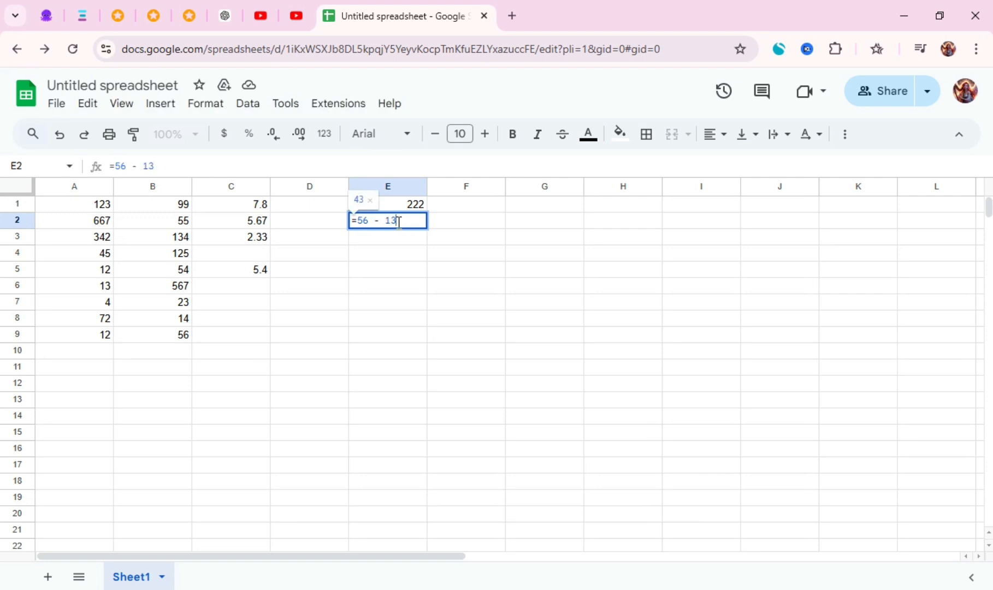
pyautogui.press('Return')
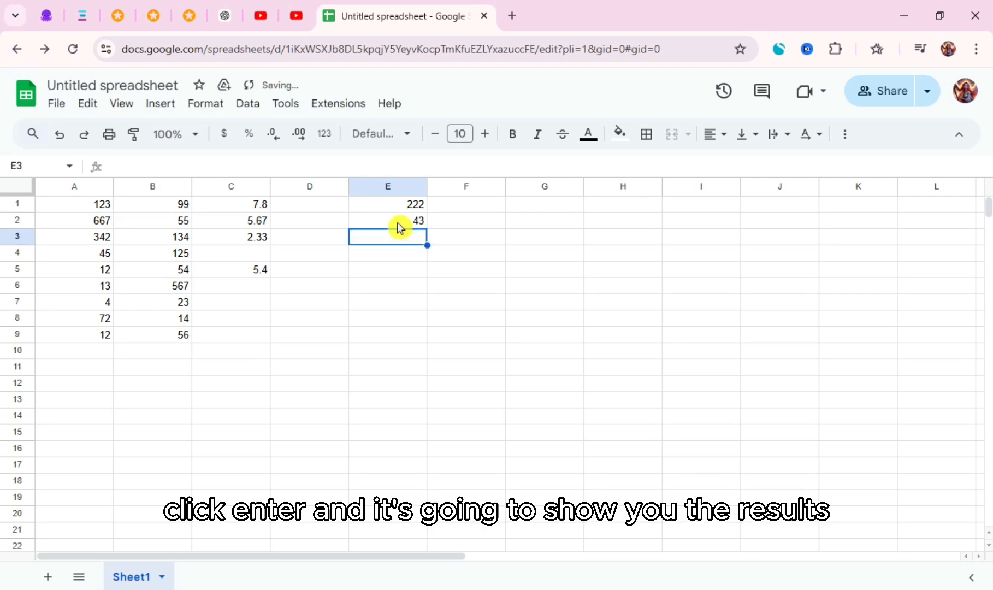
pyautogui.click(398, 222)
pyautogui.doubleClick(398, 223)
pyautogui.click(422, 207)
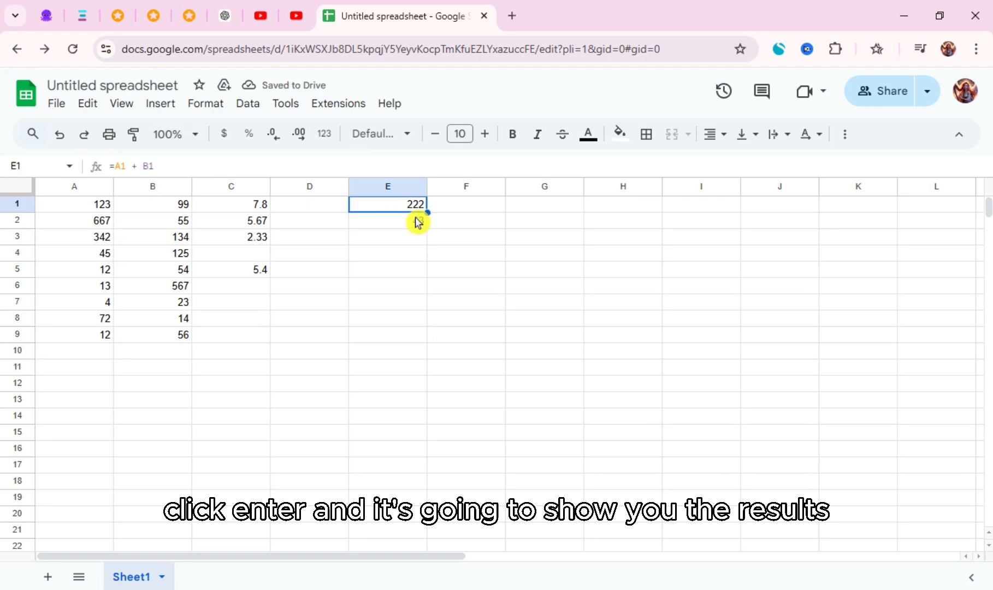
pyautogui.click(402, 221)
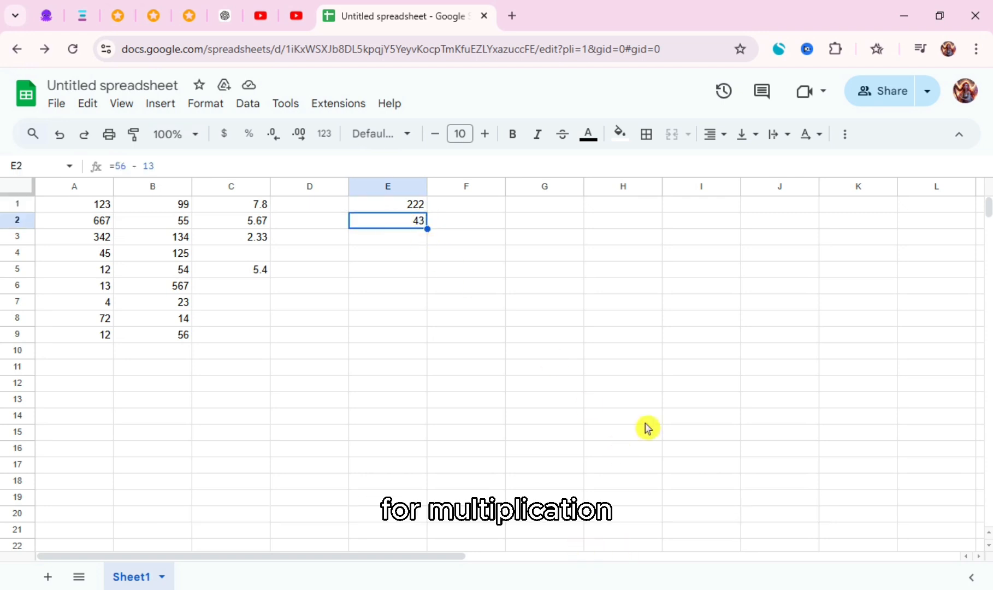
# - Change the minus sign in E2's formula to an asterisk to multiply, giving =56 * 13
pyautogui.doubleClick(394, 222)
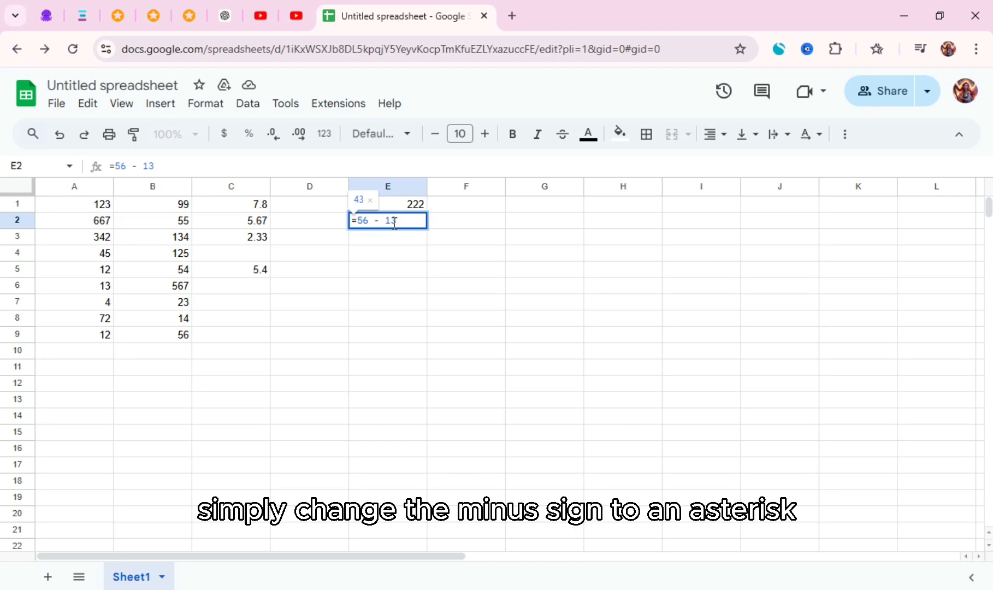
pyautogui.click(380, 221)
pyautogui.press('BackSpace')
pyautogui.write('*')
pyautogui.press('Return')
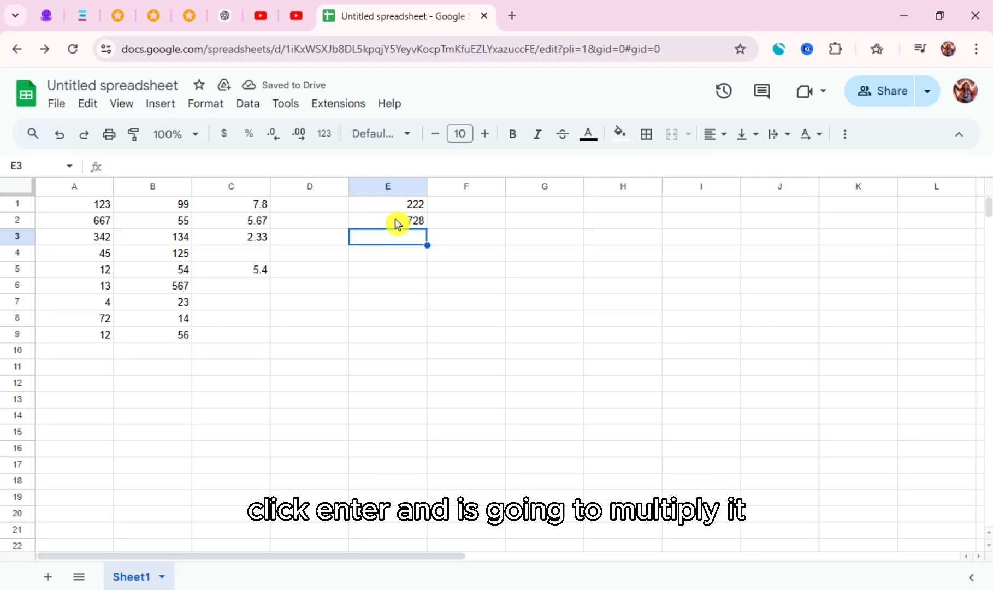
# - Change the operator in E2's formula to a forward slash to divide, giving =56 / 13
pyautogui.click(397, 222)
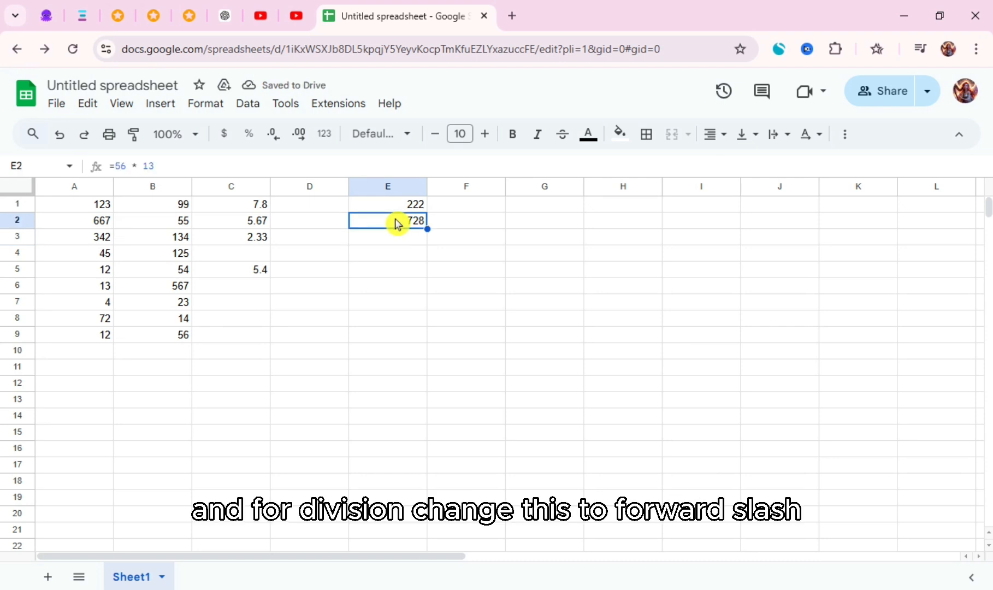
pyautogui.doubleClick(394, 221)
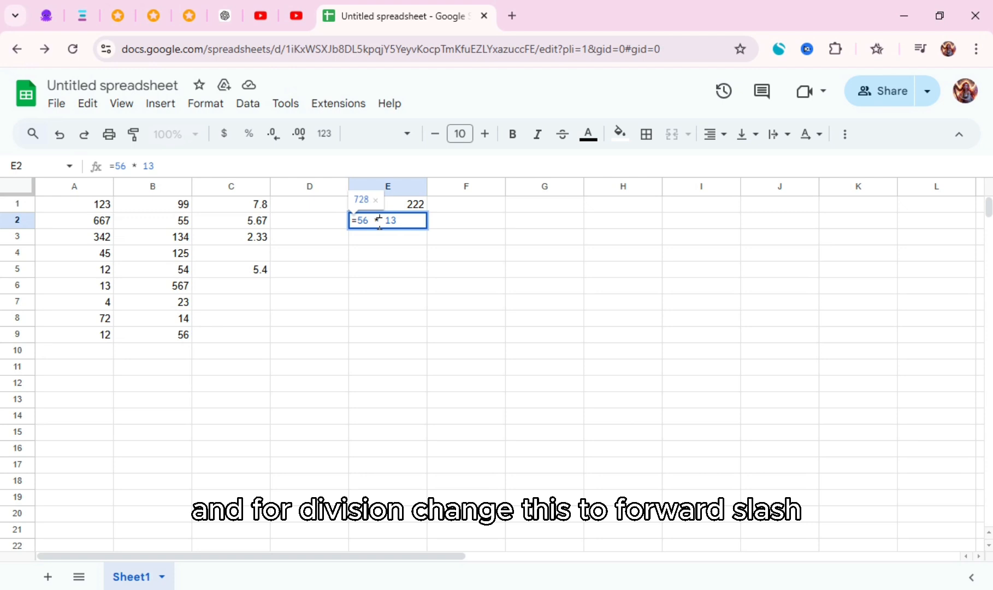
pyautogui.press('BackSpace')
pyautogui.doubleClick(380, 223)
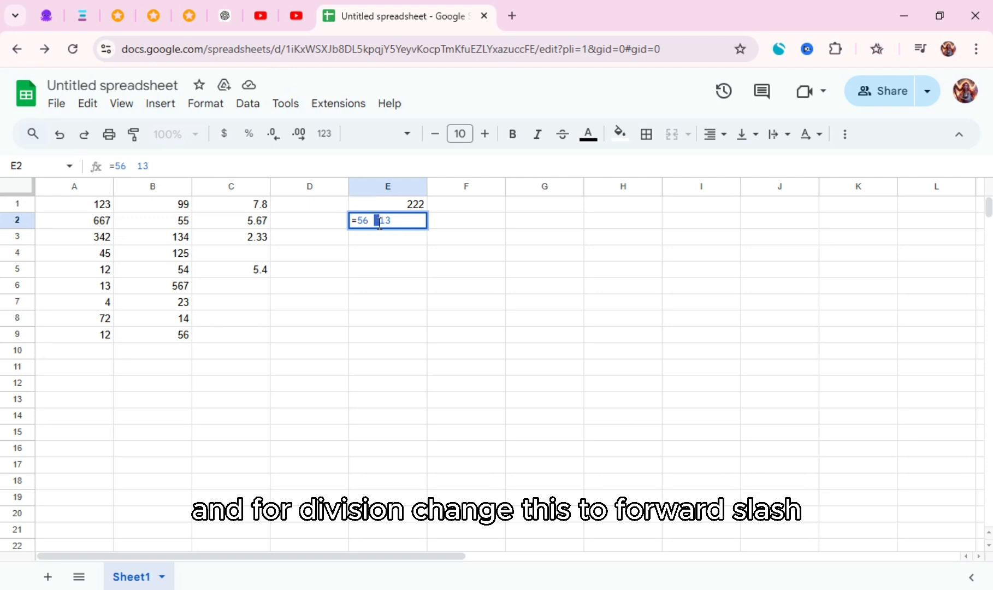
pyautogui.write('/')
pyautogui.click(405, 223)
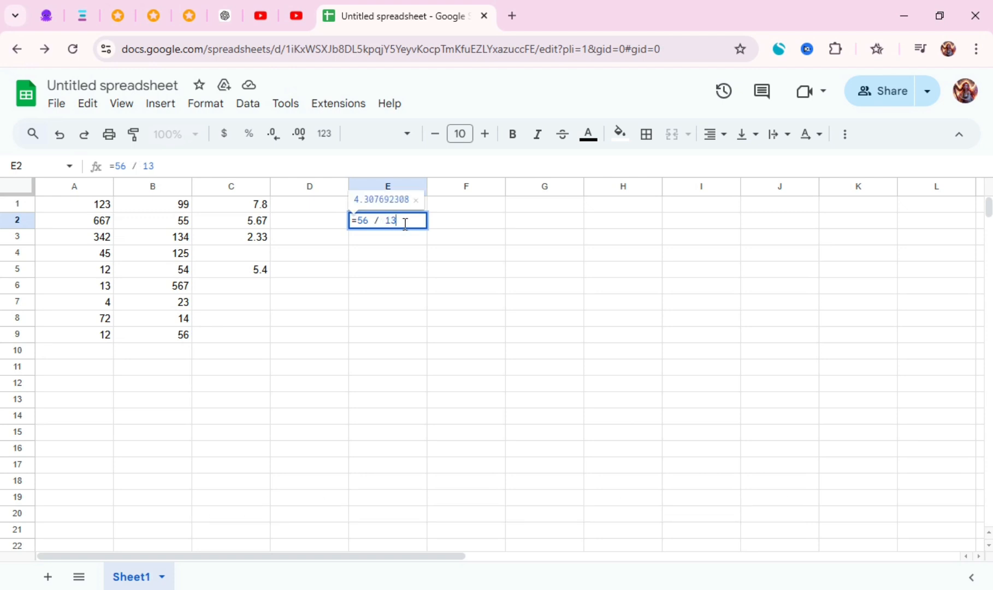
pyautogui.press('Return')
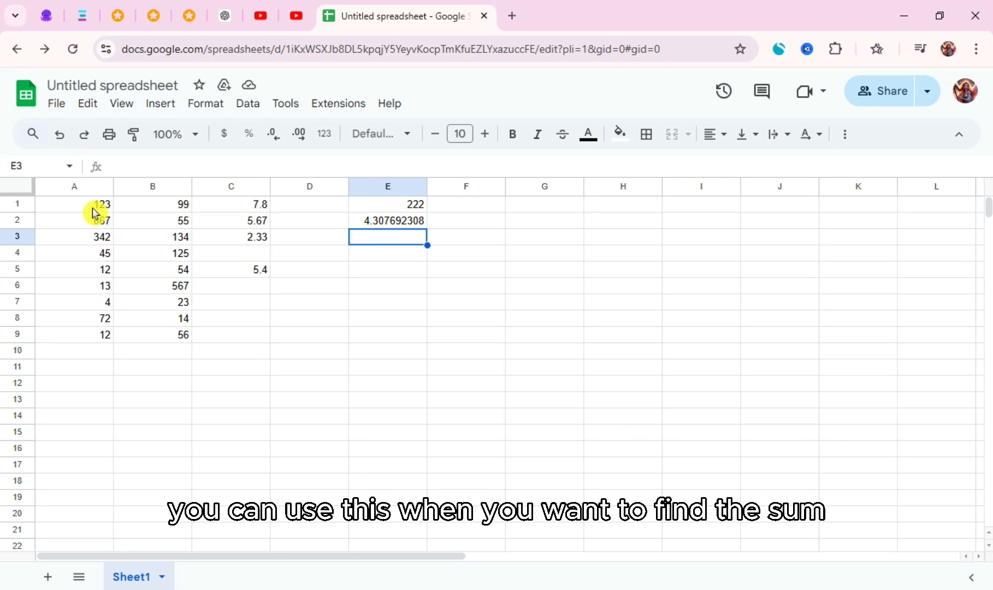
# - Add up the cells B2 to B6 in cell E3 with the formula =sum(B2:B6)
pyautogui.moveTo(97, 209); pyautogui.dragTo(76, 205)
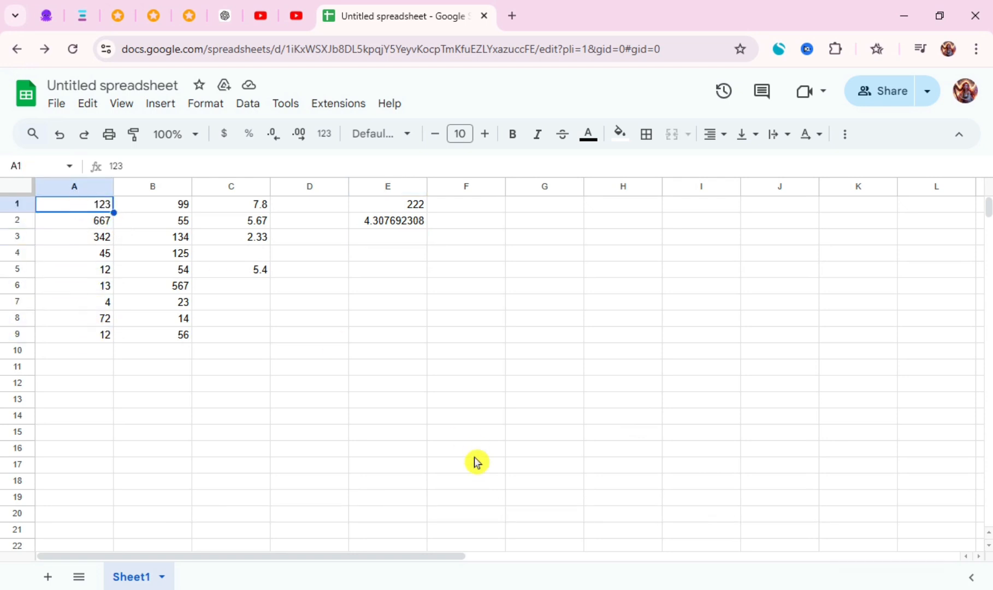
pyautogui.doubleClick(389, 238)
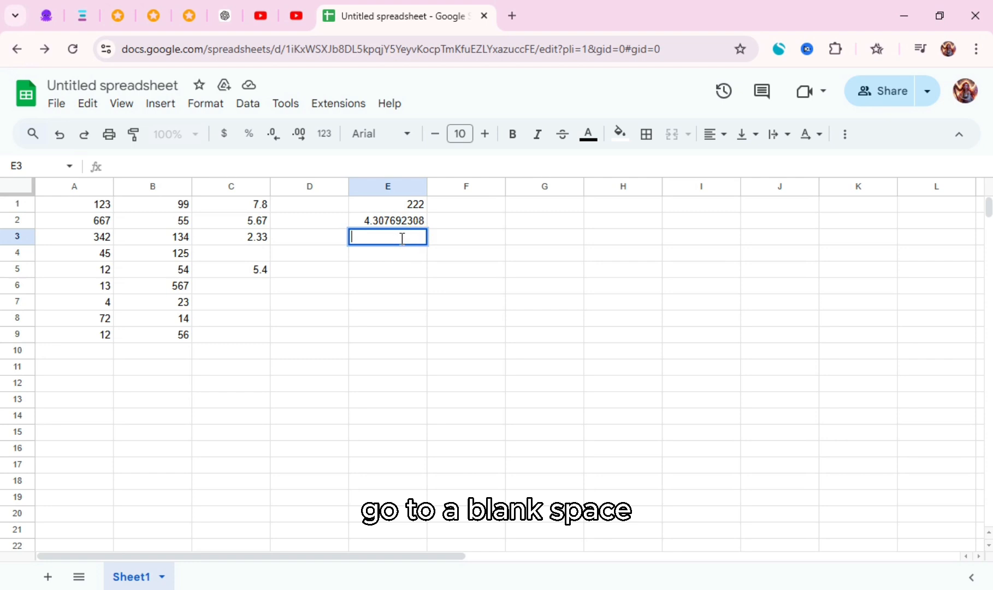
pyautogui.write('=')
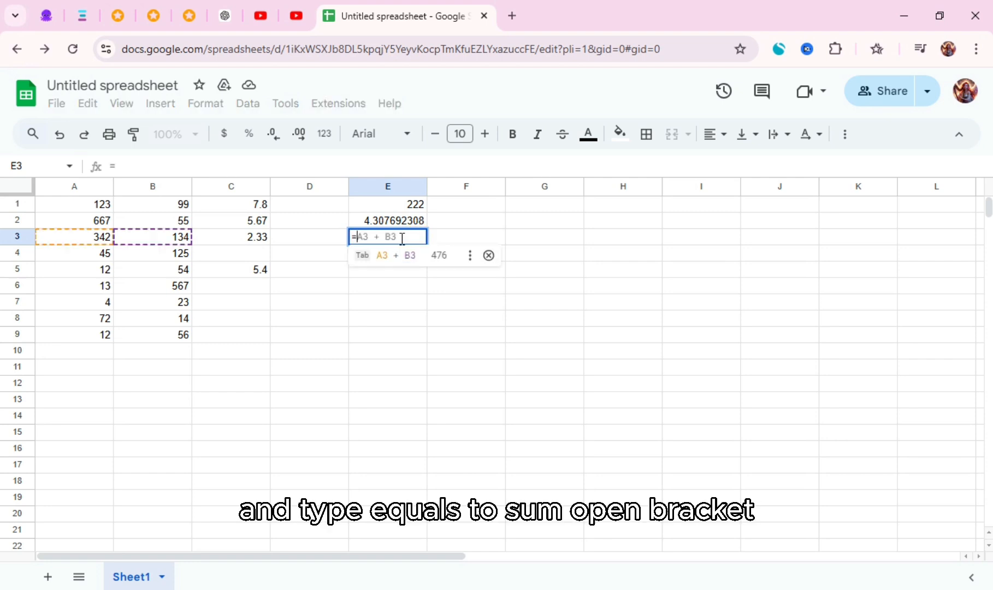
pyautogui.write('sum')
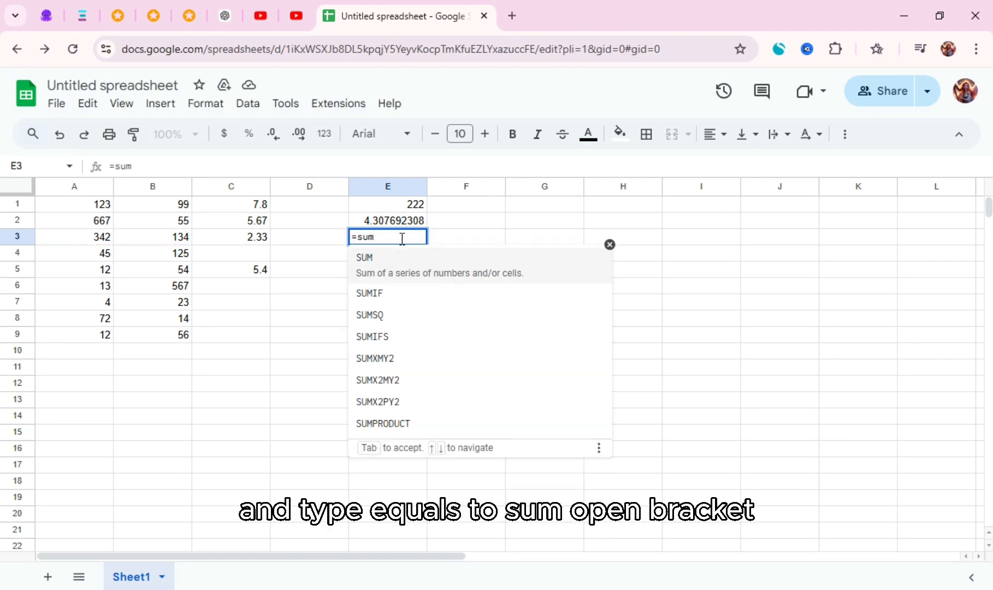
pyautogui.write('(')
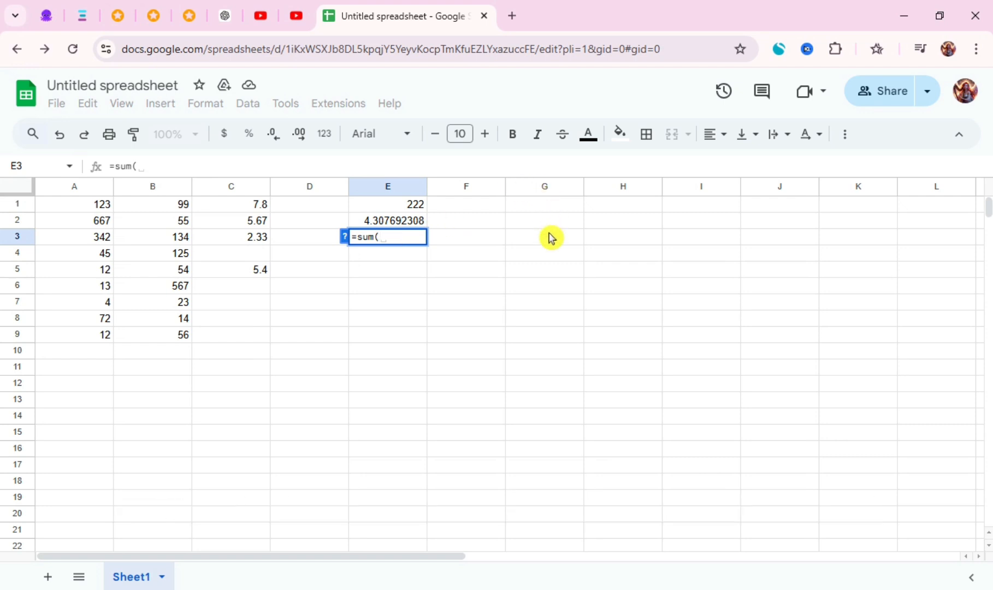
pyautogui.write('B2')
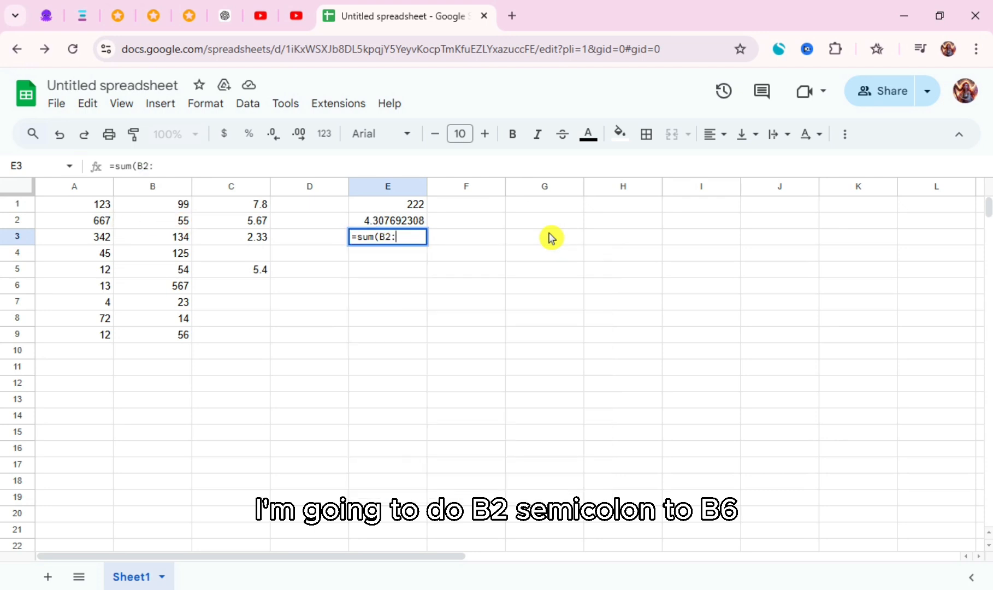
pyautogui.write(':B6')
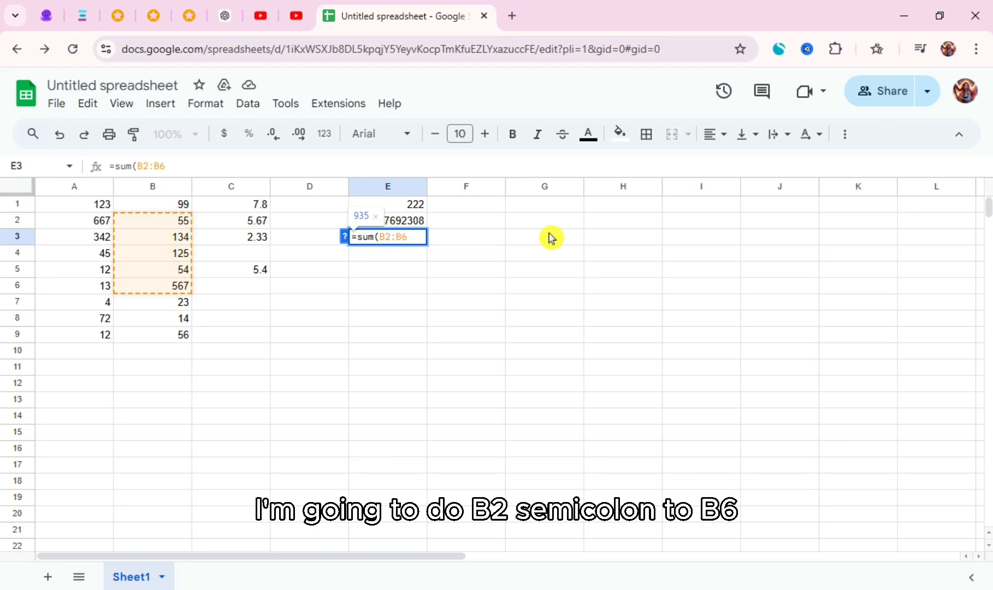
pyautogui.write(')')
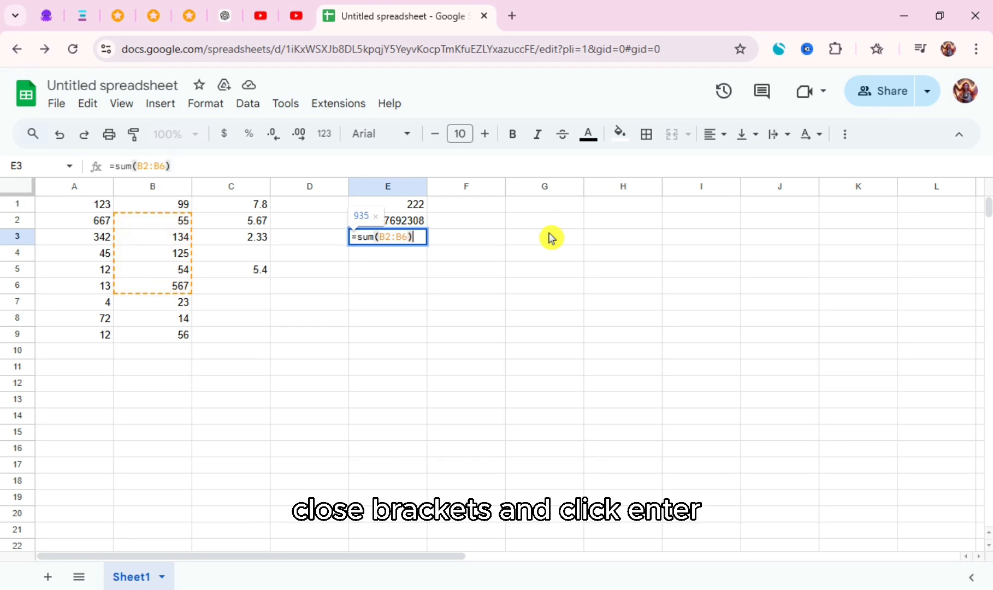
pyautogui.press('Return')
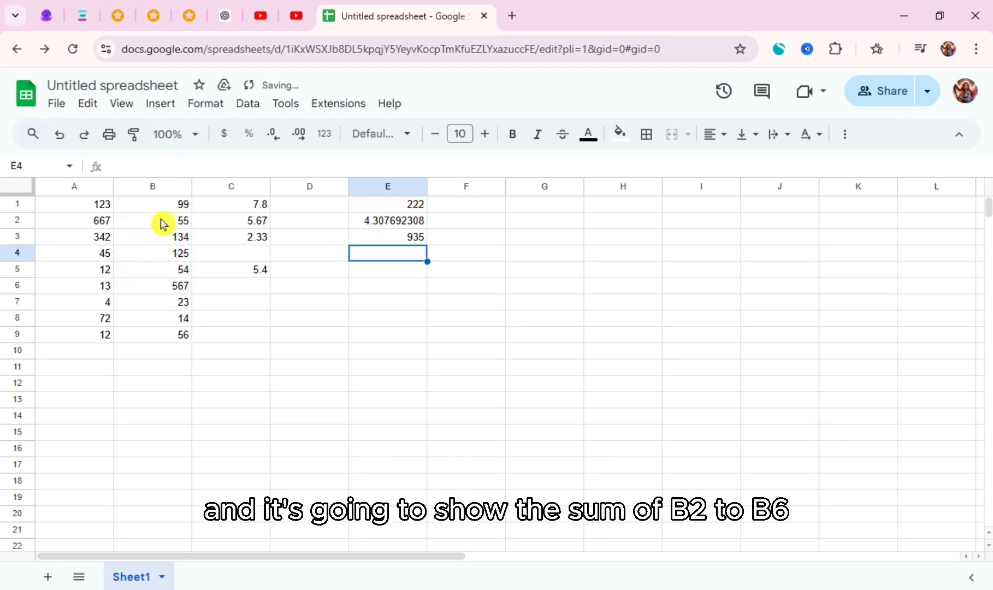
# - Average the cells A4 to A8 in cell E4 with the formula =AVERAGE(A4: A8), and highlight the averaged range
pyautogui.moveTo(163, 224); pyautogui.dragTo(173, 289)
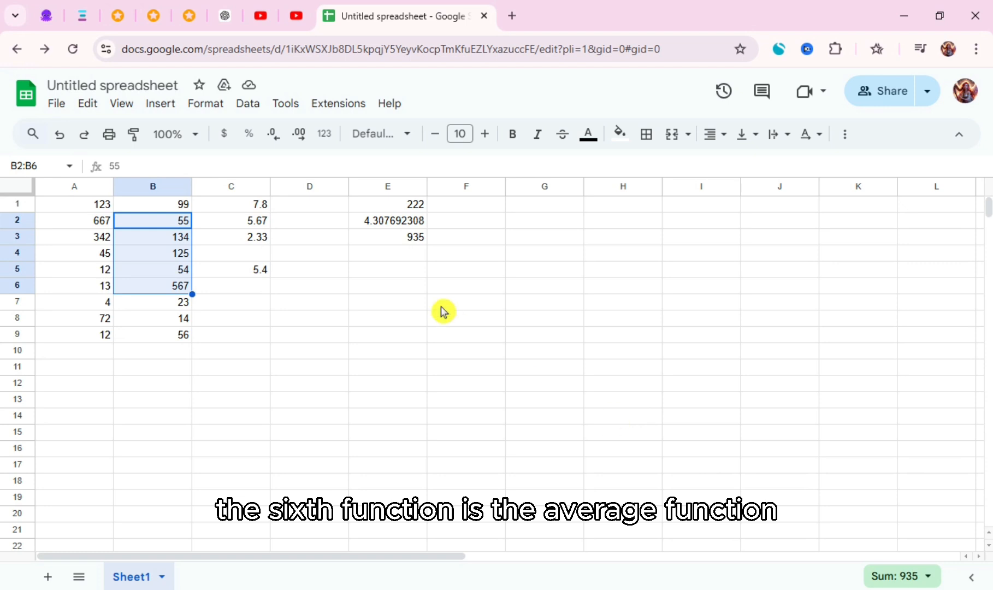
pyautogui.click(404, 259)
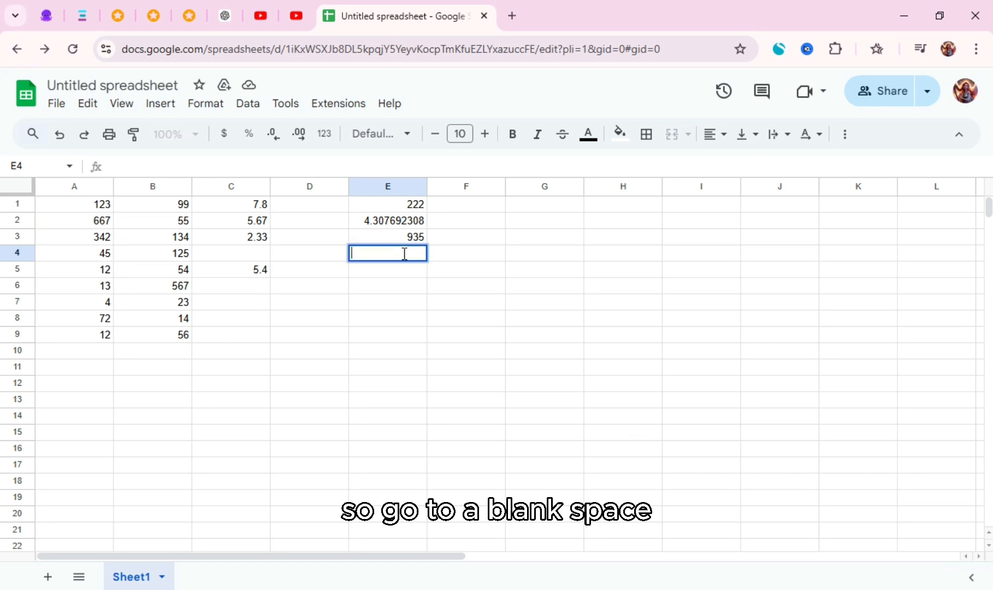
pyautogui.write('=')
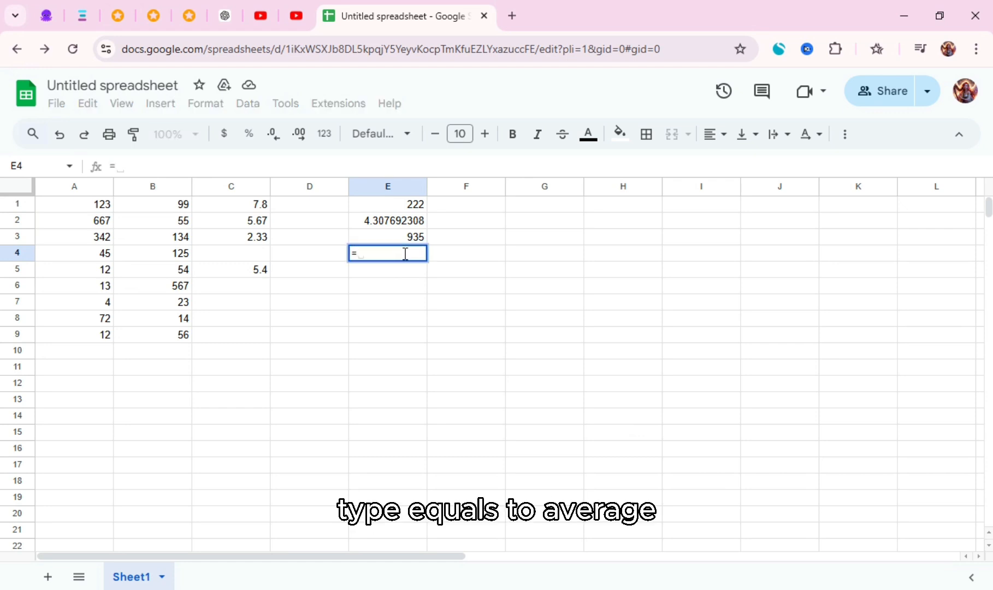
pyautogui.write('aver')
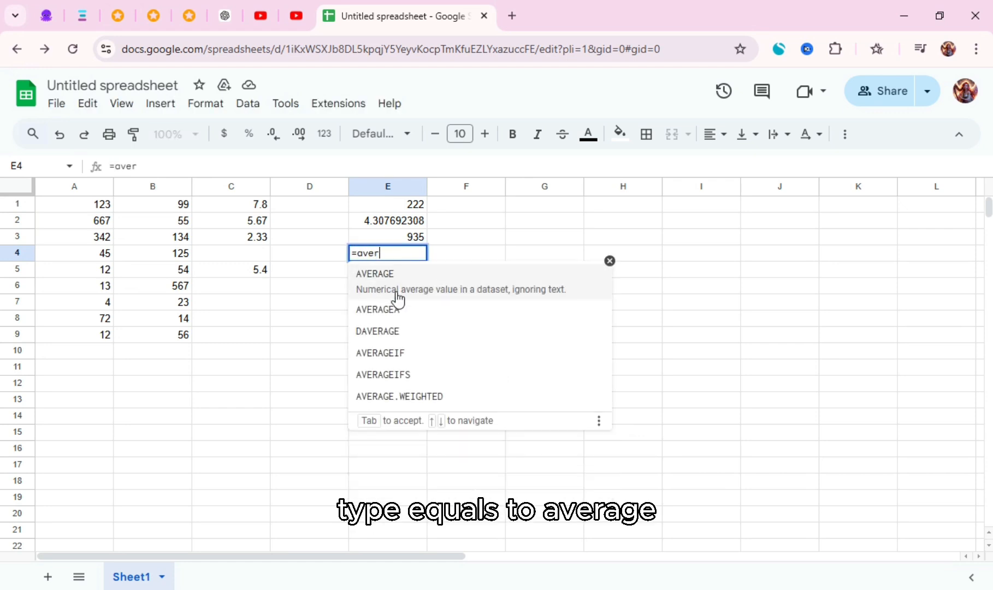
pyautogui.click(397, 300)
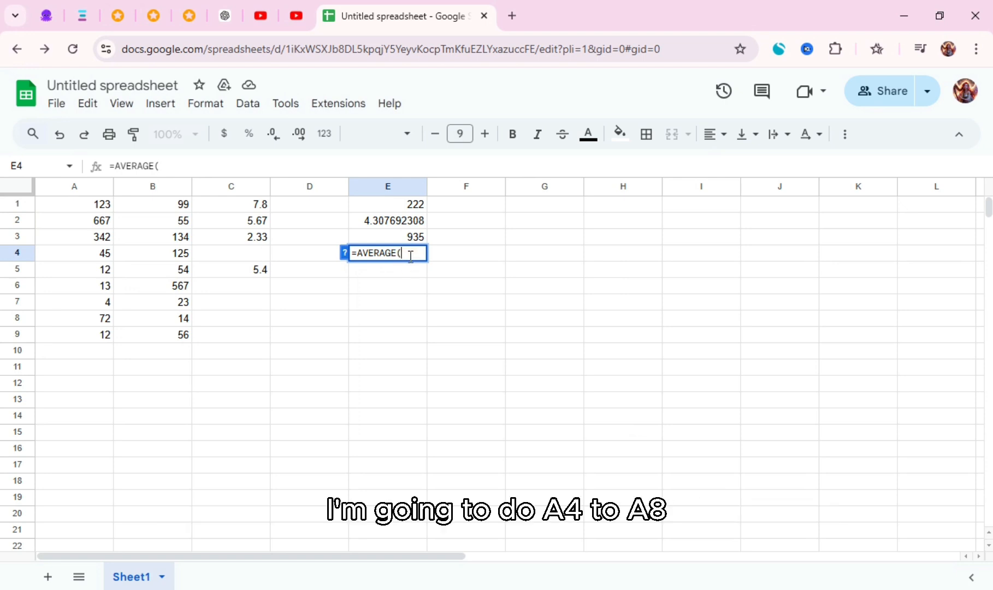
pyautogui.write('A4')
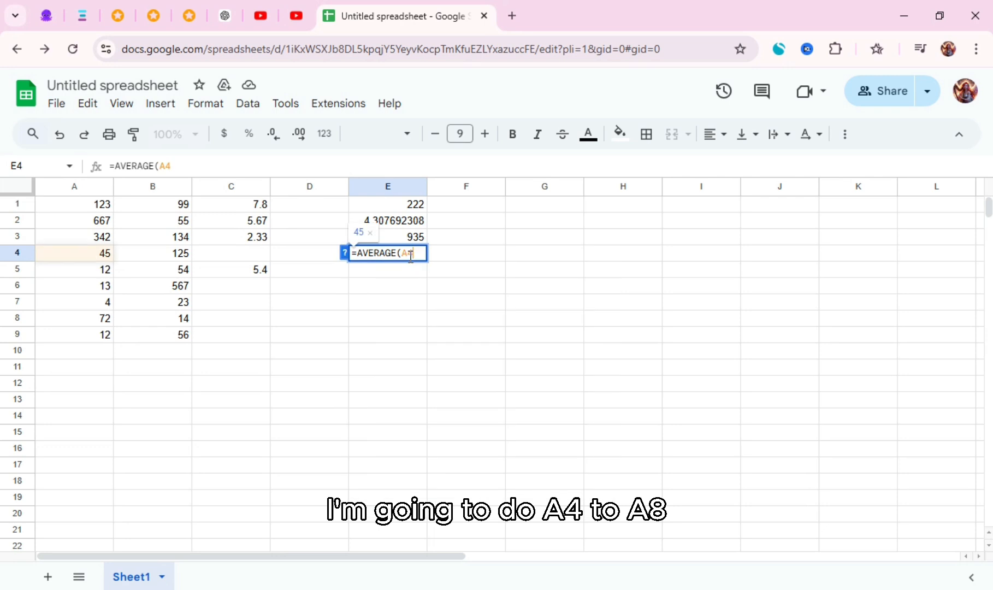
pyautogui.write(':')
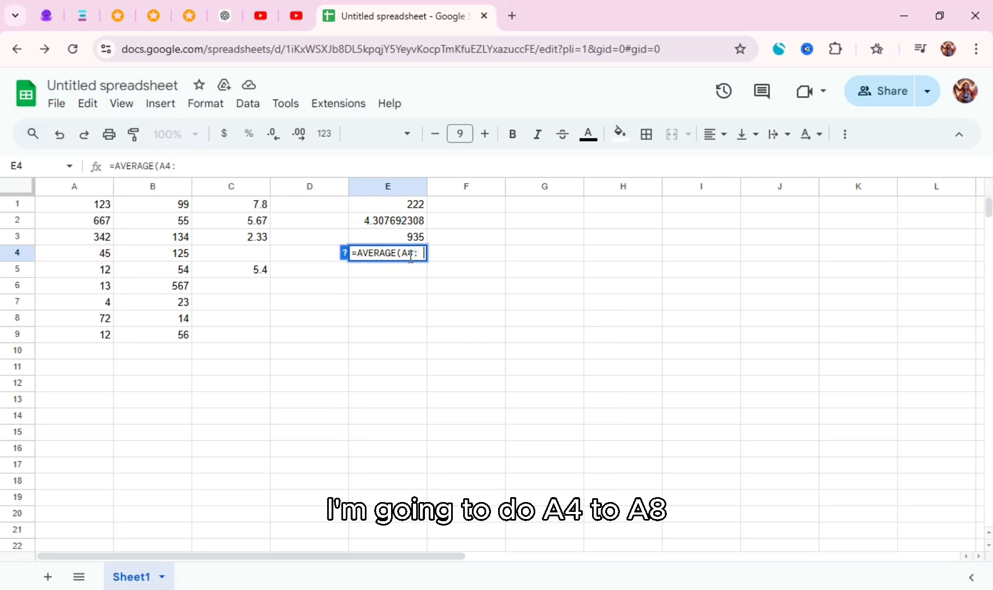
pyautogui.write(' A')
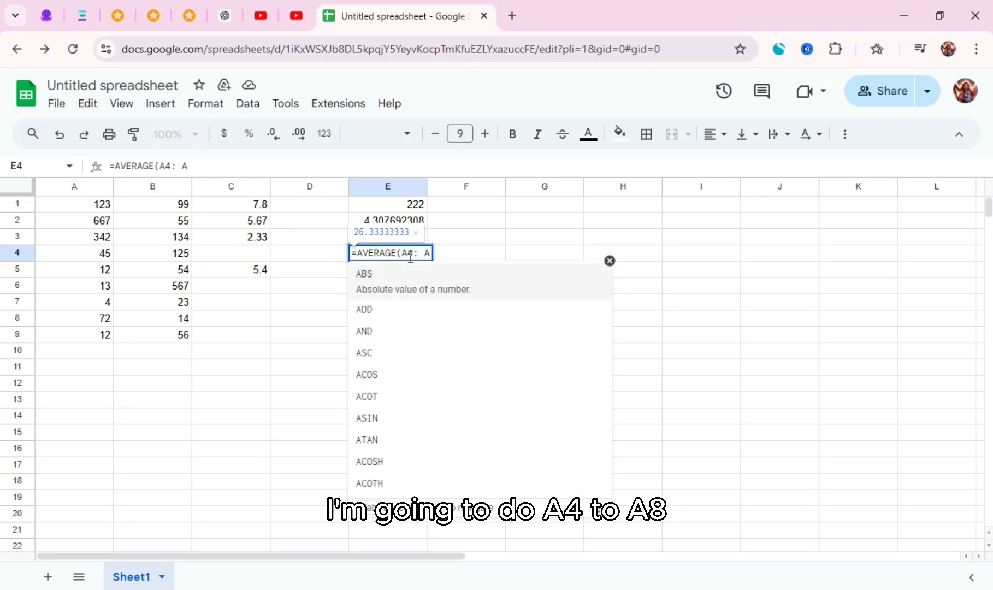
pyautogui.write('8')
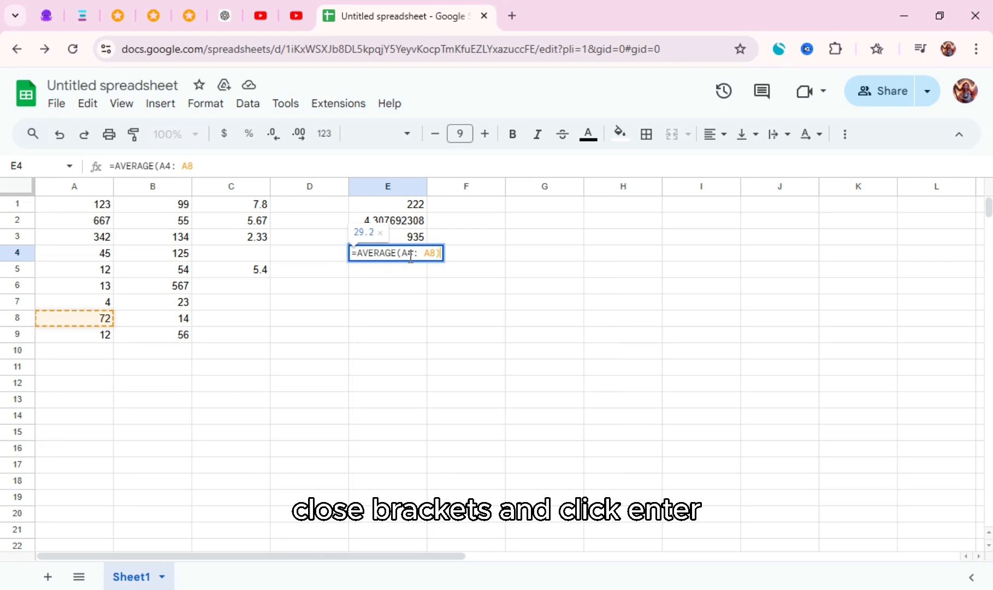
pyautogui.write(')')
pyautogui.press('Return')
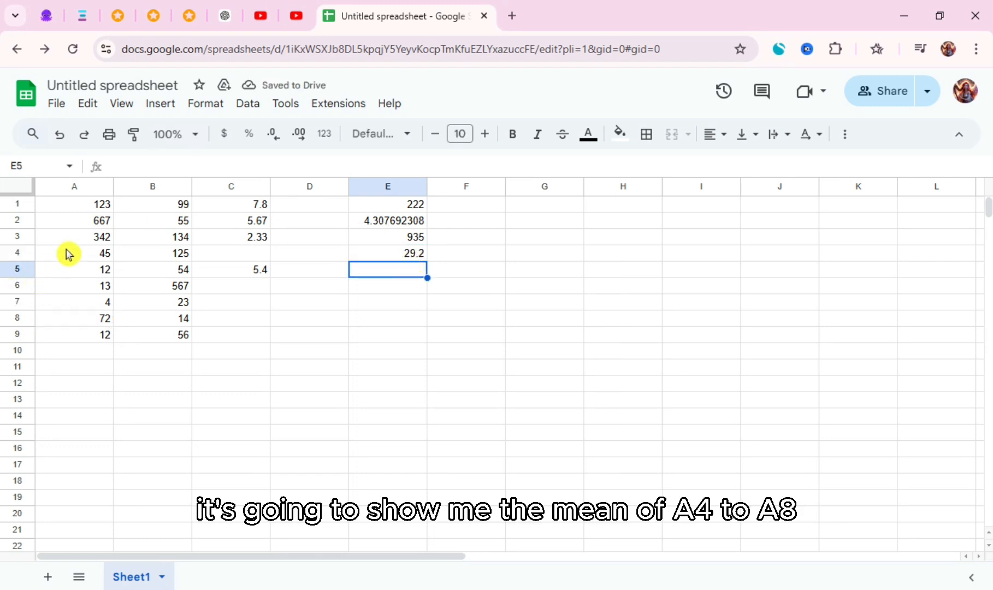
pyautogui.moveTo(67, 254); pyautogui.dragTo(73, 323)
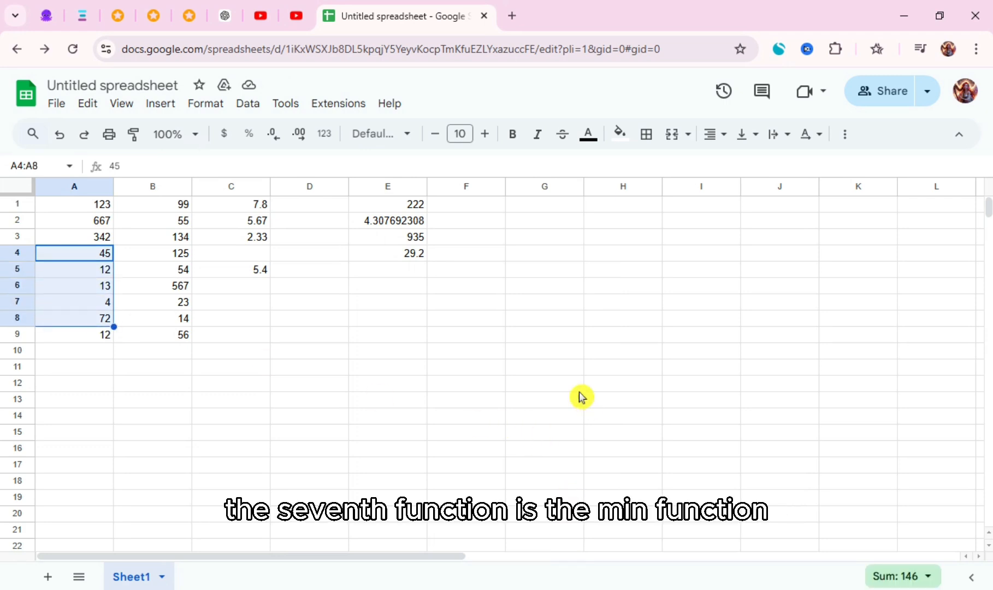
# - Find the smallest value of B1 to B8 in cell D5 with the formula =min(B1:B8), and highlight that range
pyautogui.click(332, 273)
pyautogui.doubleClick(332, 271)
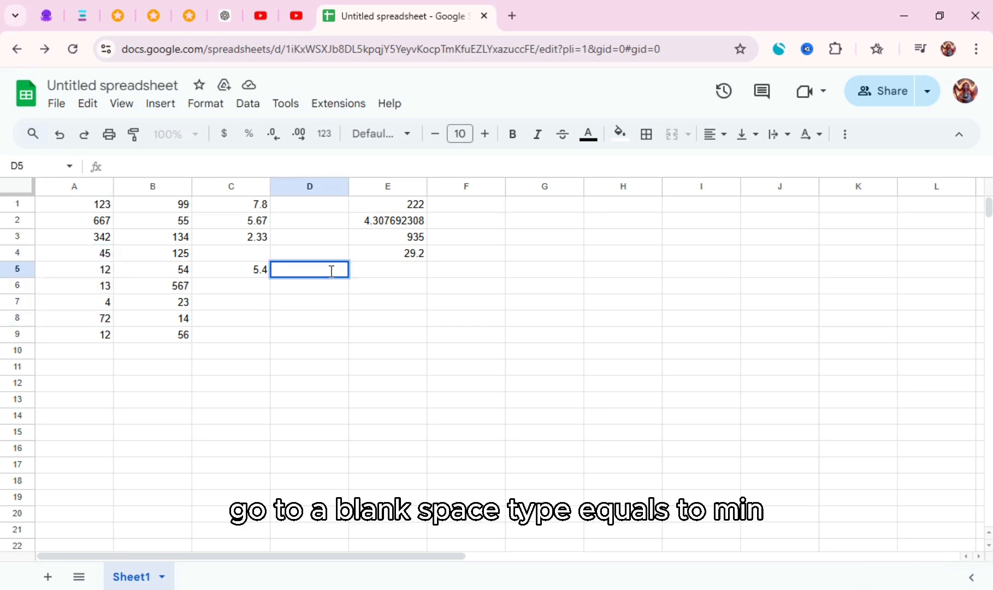
pyautogui.write('=')
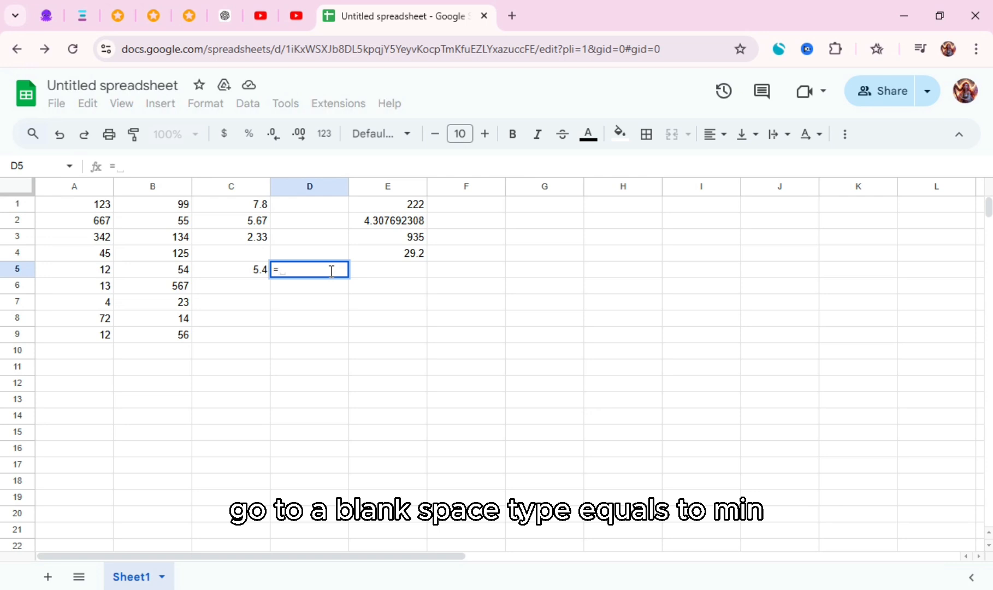
pyautogui.write('min')
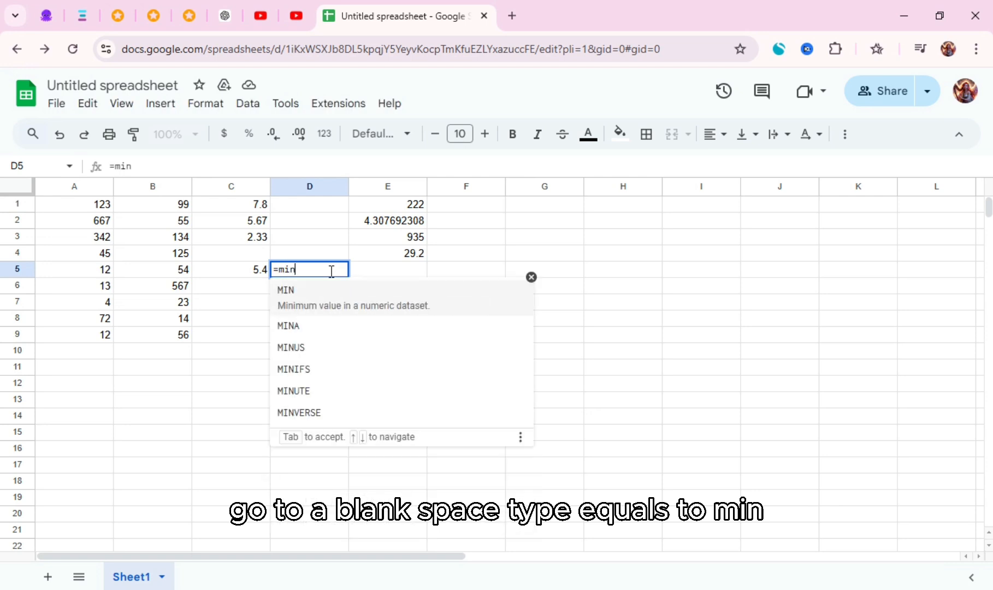
pyautogui.write('(')
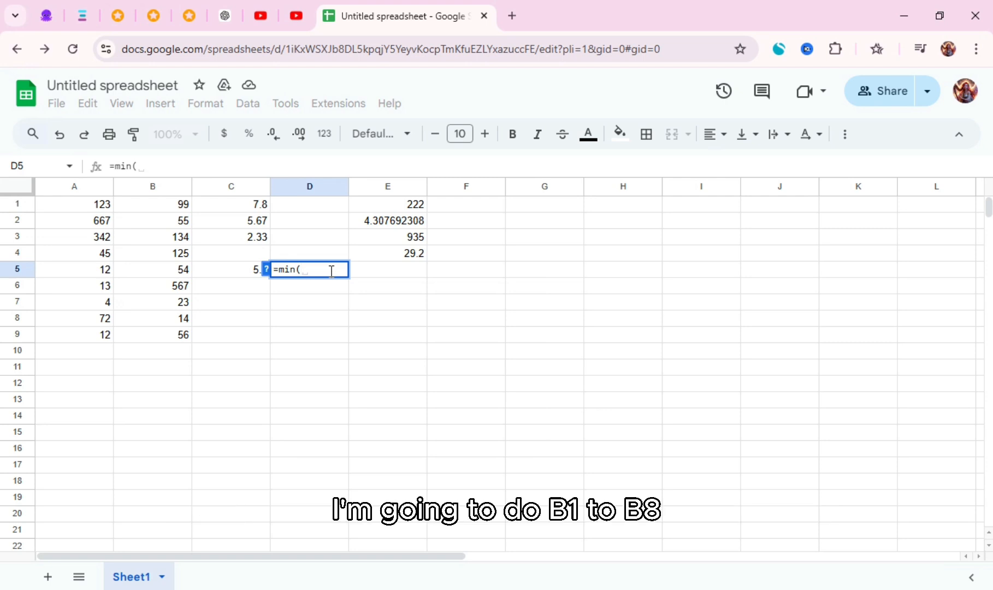
pyautogui.write('B1:')
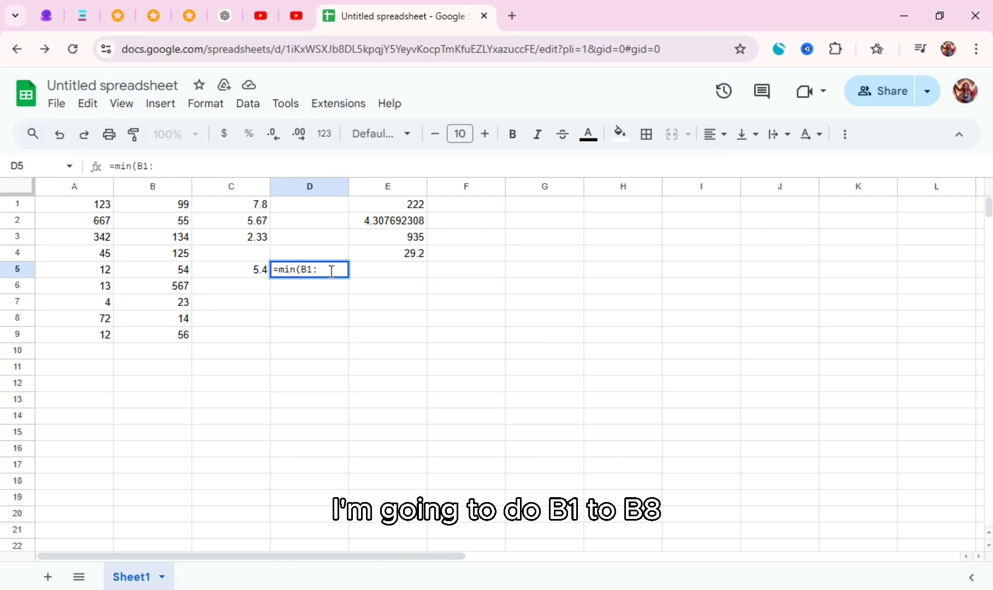
pyautogui.write('B8')
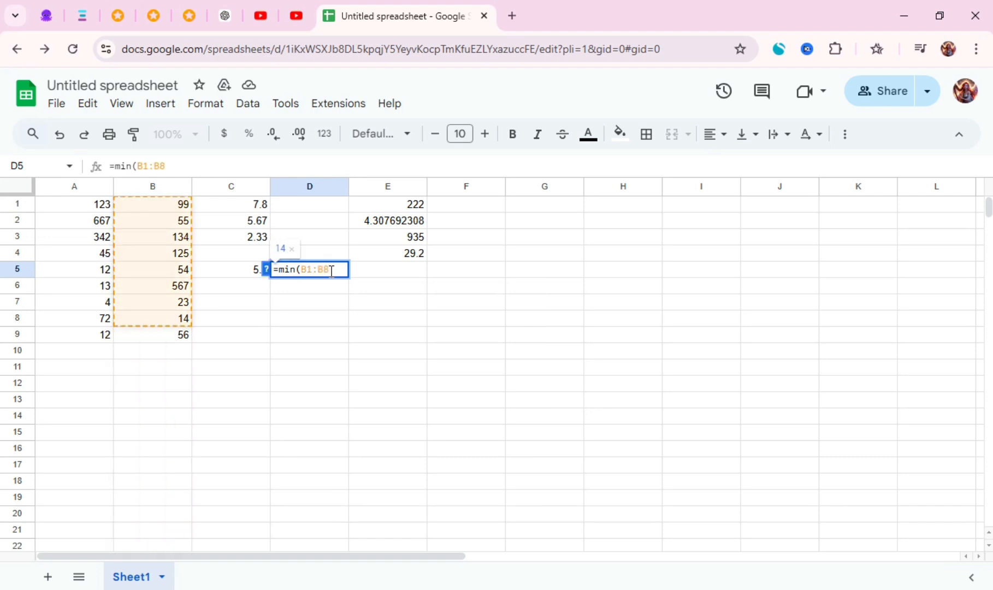
pyautogui.write(')')
pyautogui.press('Return')
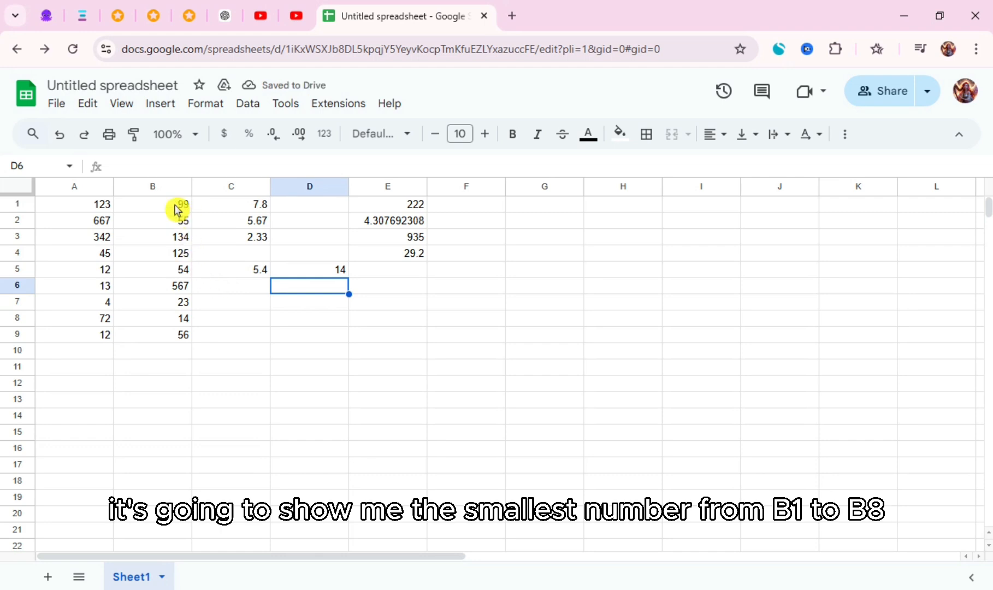
pyautogui.moveTo(171, 204); pyautogui.dragTo(183, 326)
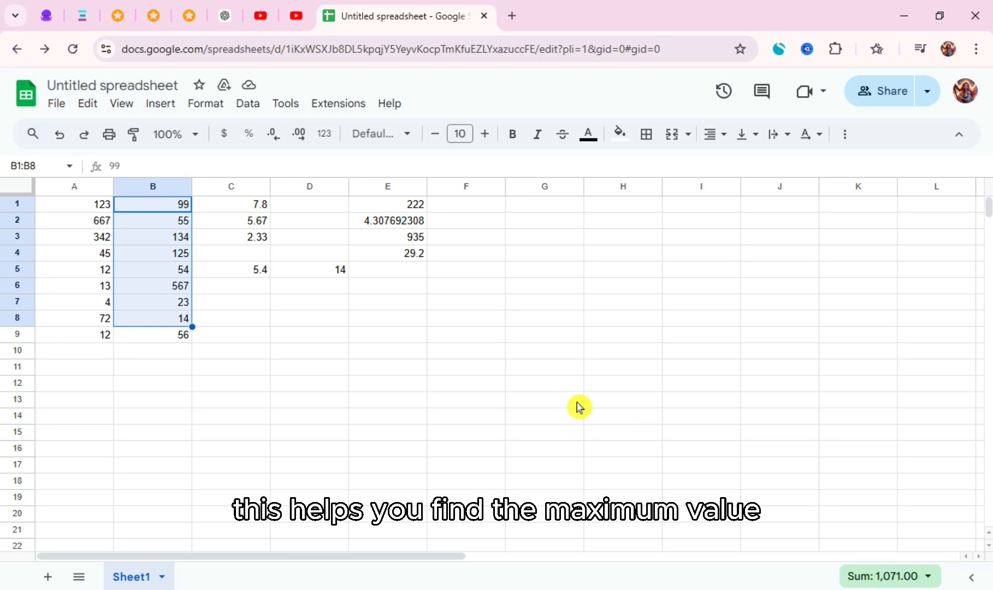
# - Find the largest value of A1 to A6 in cell D6 with the formula =max(A1:A6), and highlight that range
pyautogui.doubleClick(313, 289)
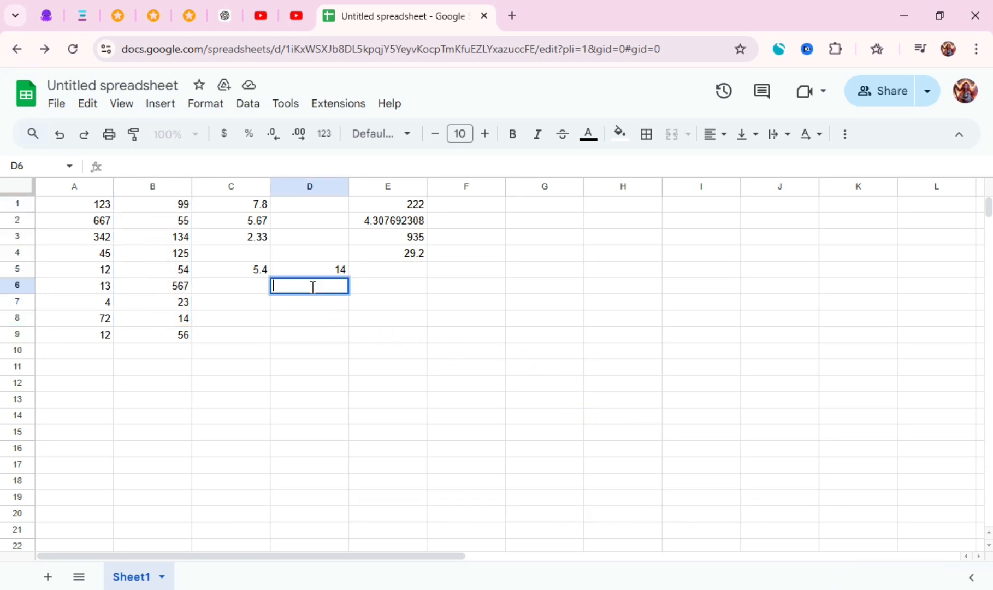
pyautogui.write('=m')
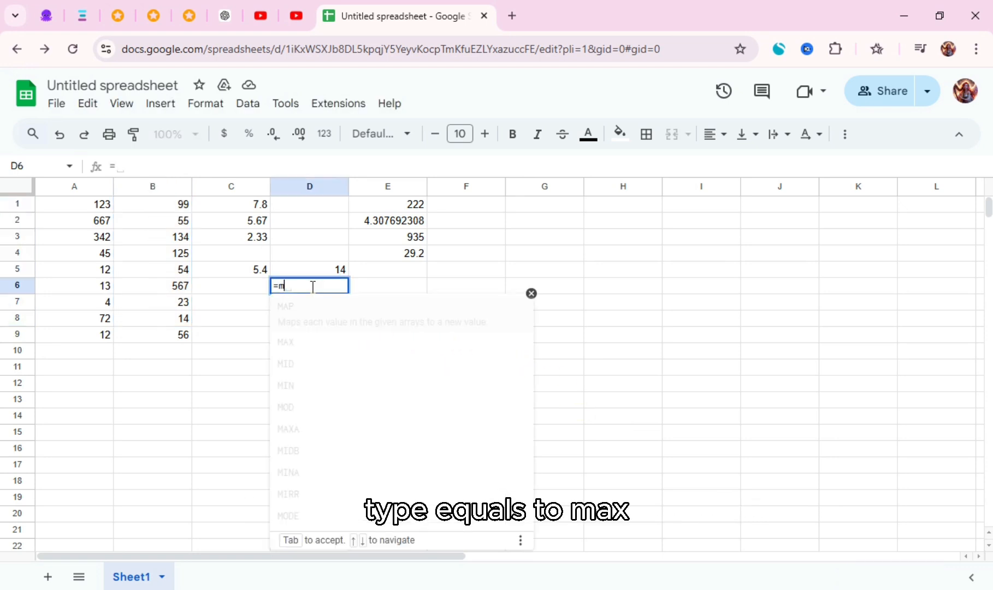
pyautogui.write('ax(')
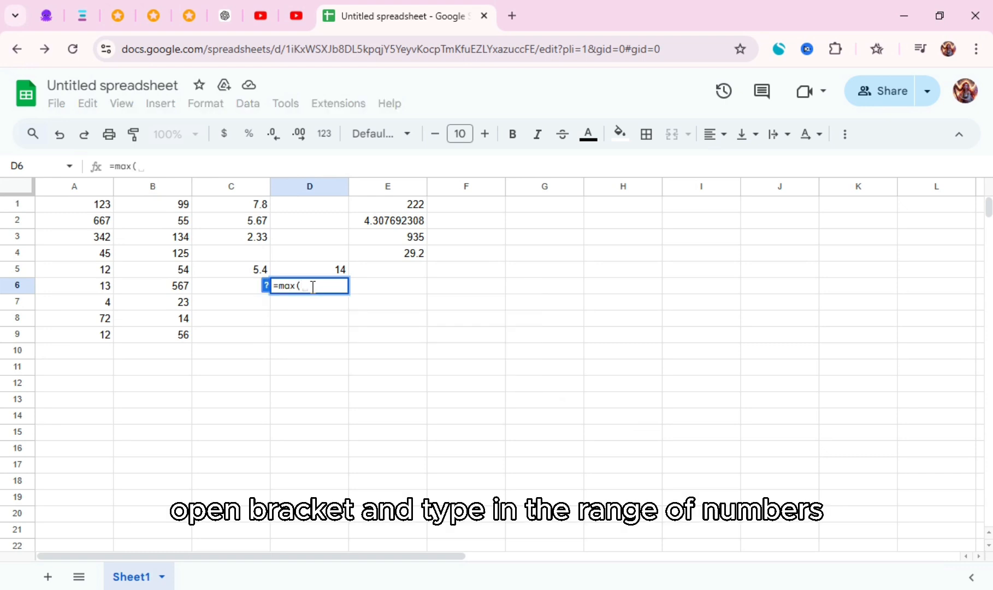
pyautogui.write('A1')
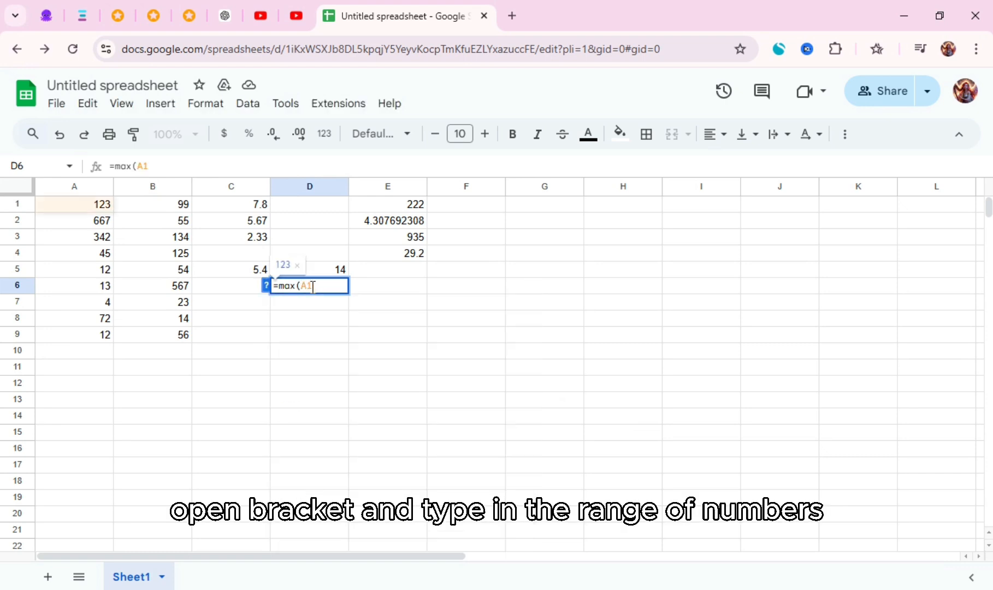
pyautogui.write(':A')
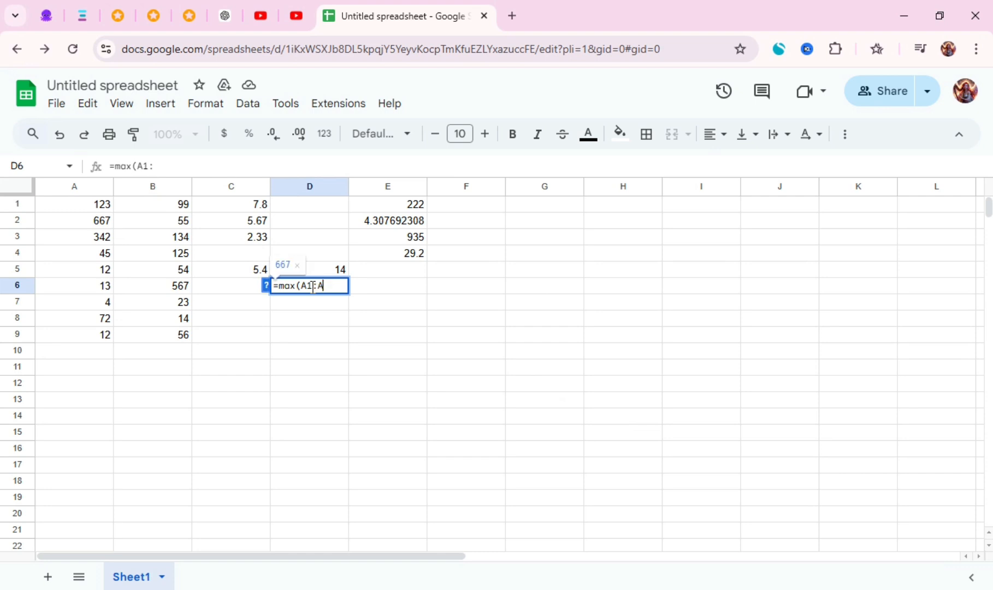
pyautogui.write('6)')
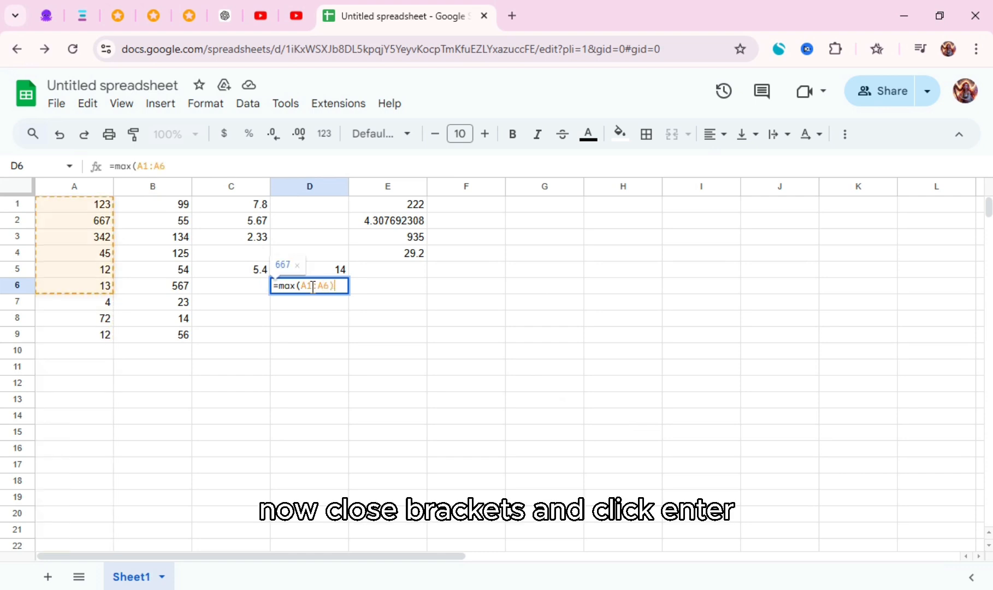
pyautogui.press('Return')
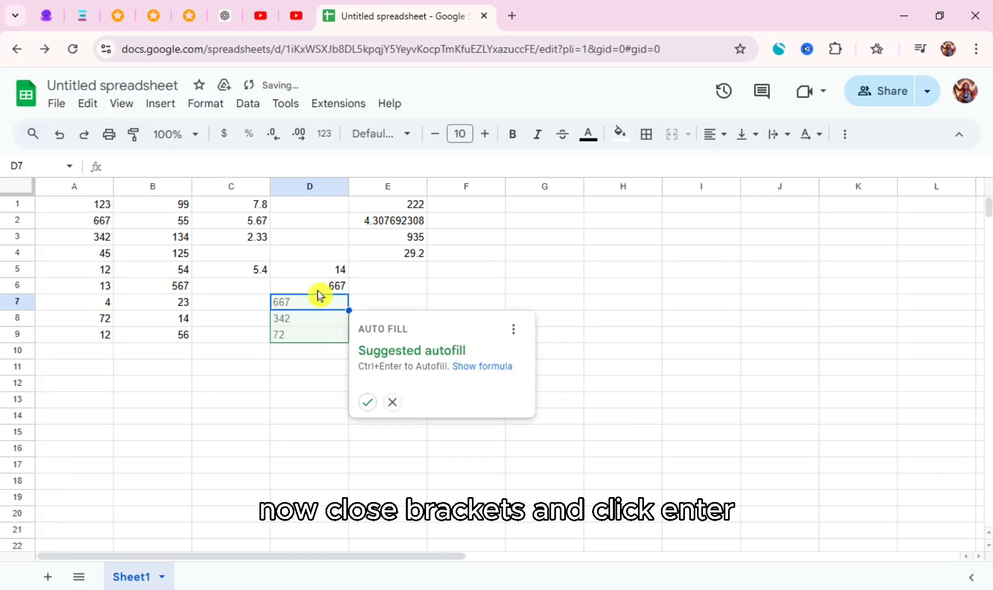
pyautogui.click(321, 289)
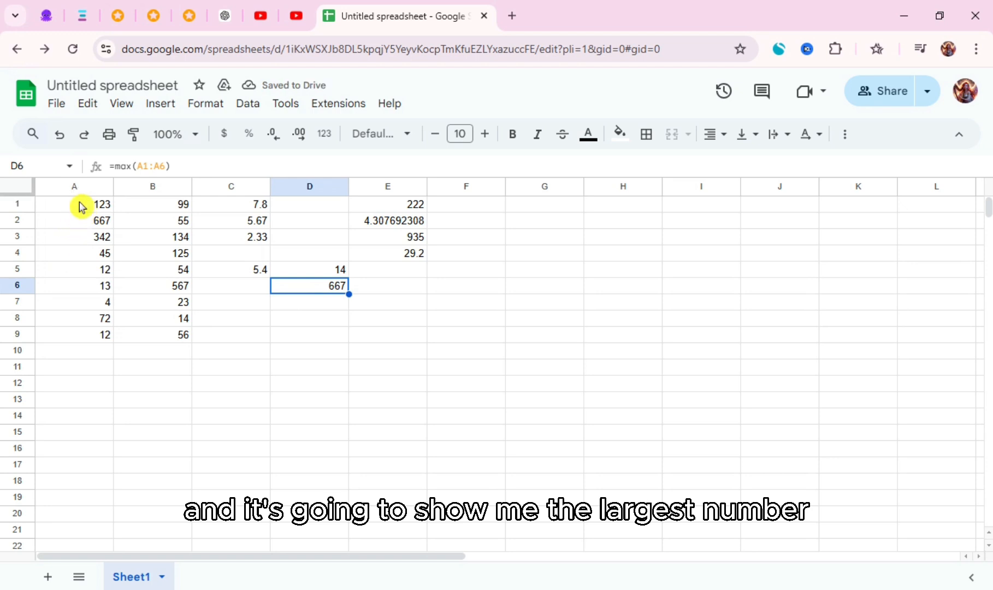
pyautogui.moveTo(81, 207); pyautogui.dragTo(93, 295)
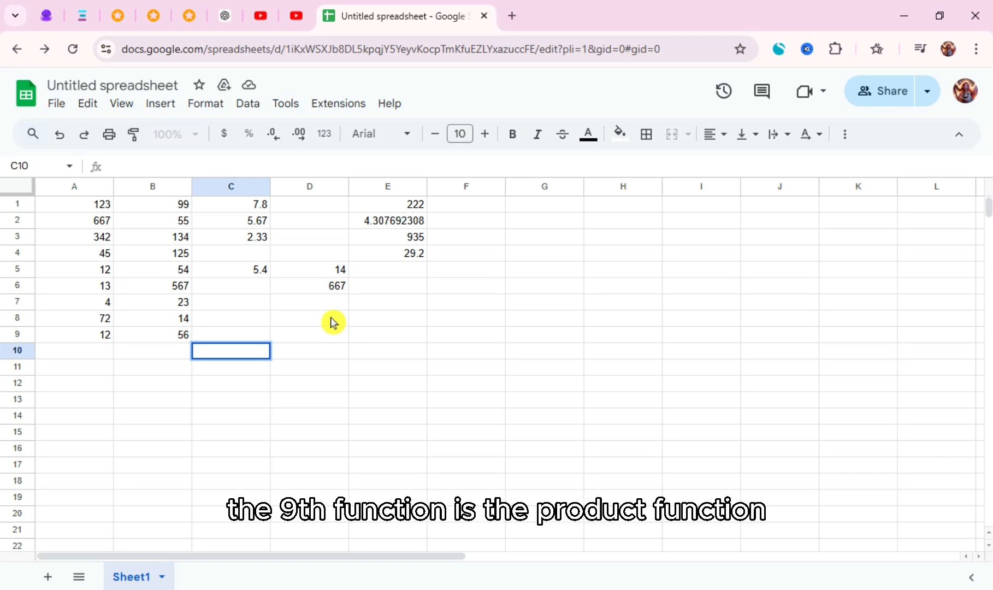
# - Multiply the values of B1 to B7 in cell C10 with the formula =product(B1:B7), and highlight that range
pyautogui.doubleClick(253, 346)
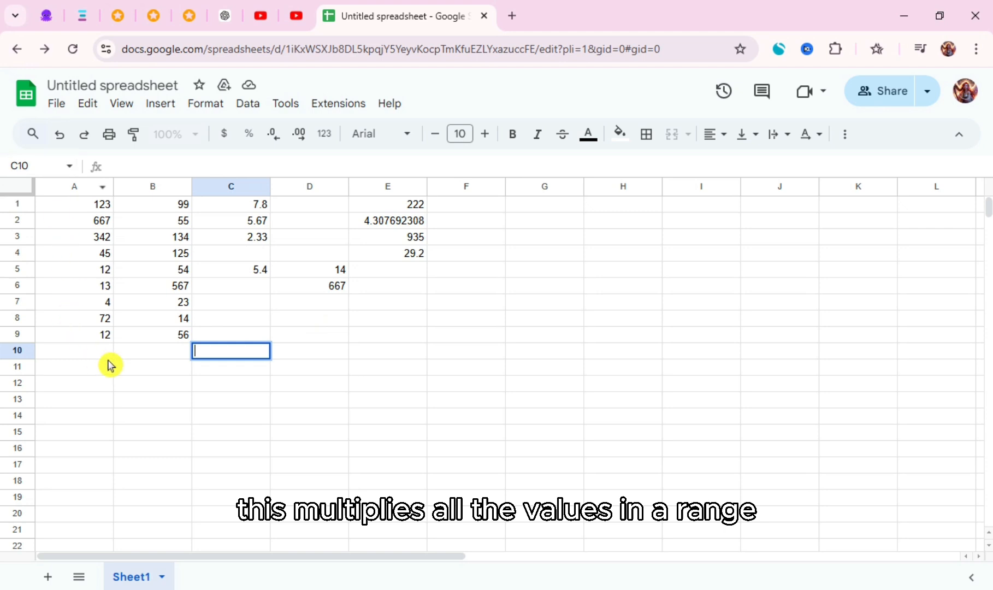
pyautogui.write('=')
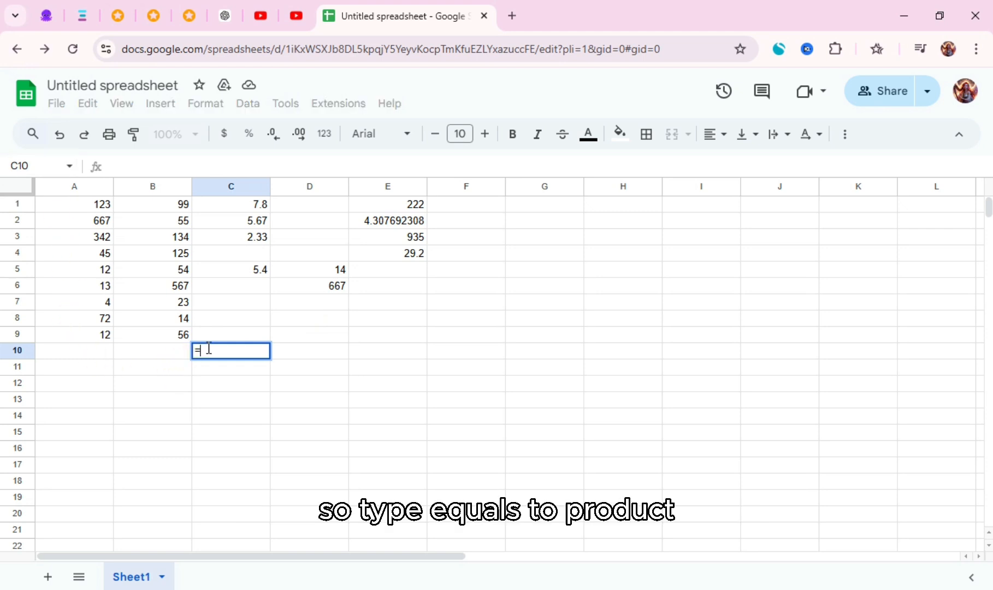
pyautogui.write('produc')
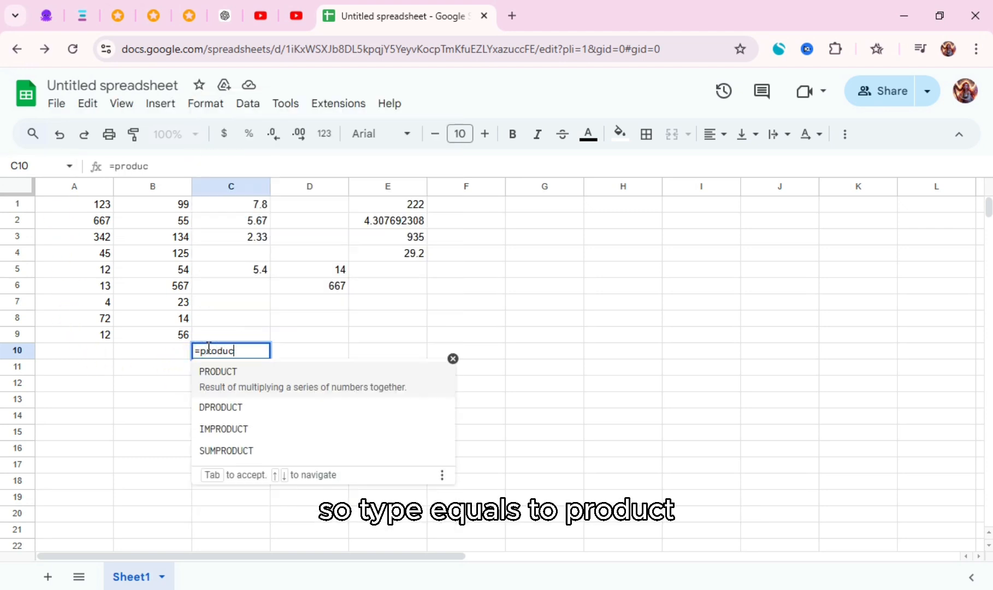
pyautogui.write('t(')
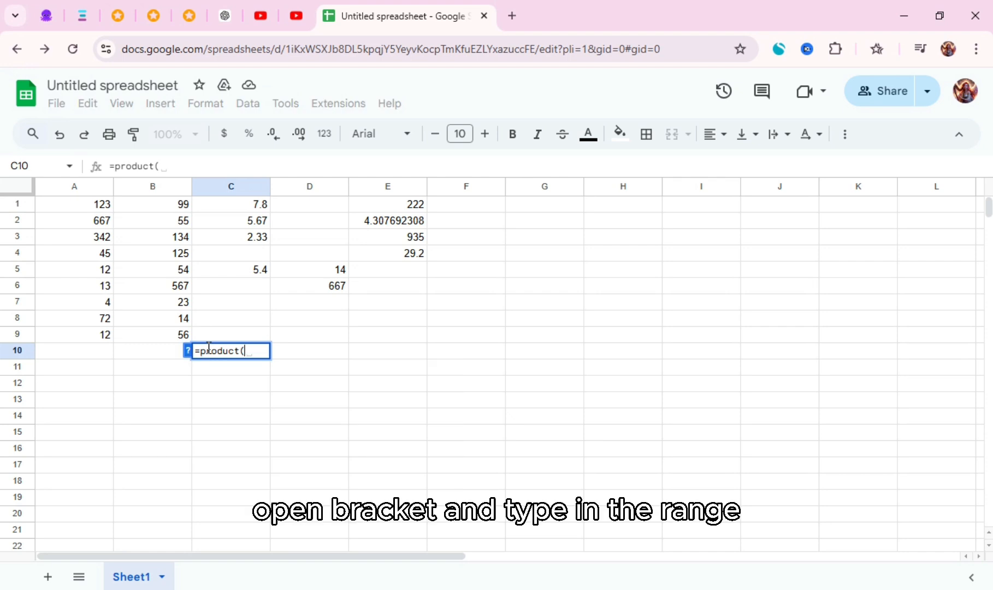
pyautogui.write('B1')
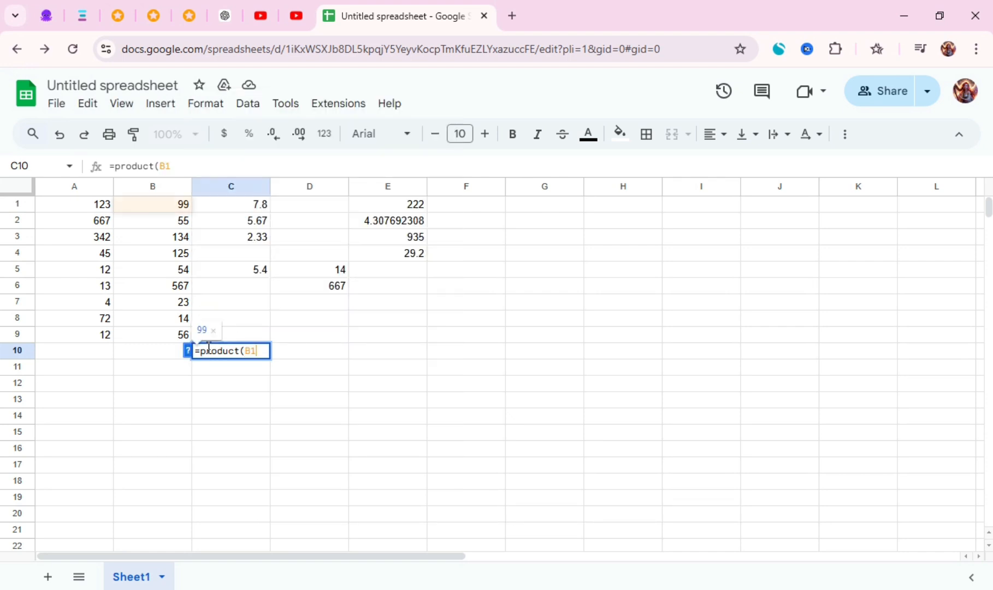
pyautogui.write(':B7')
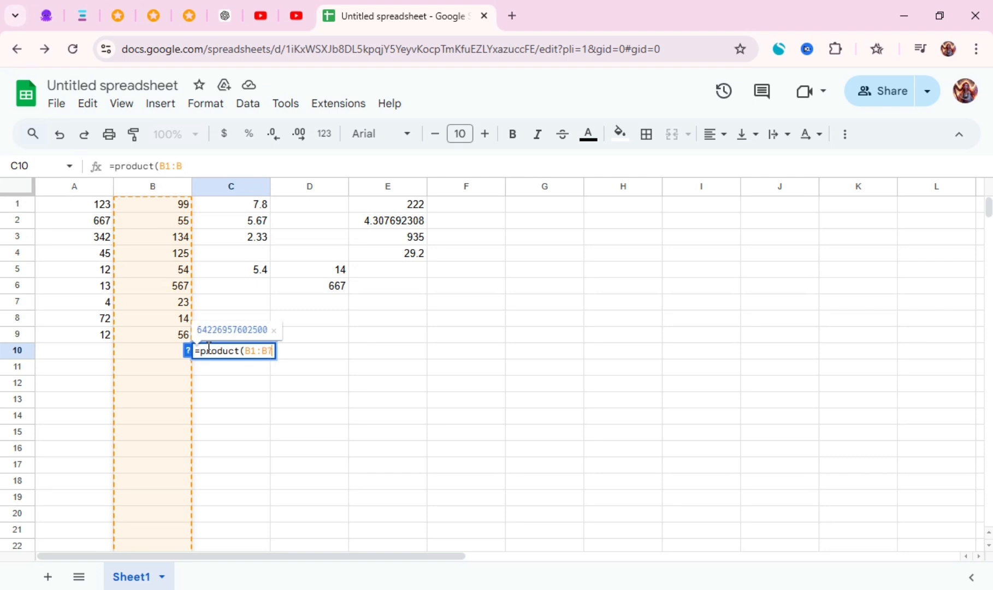
pyautogui.write(')')
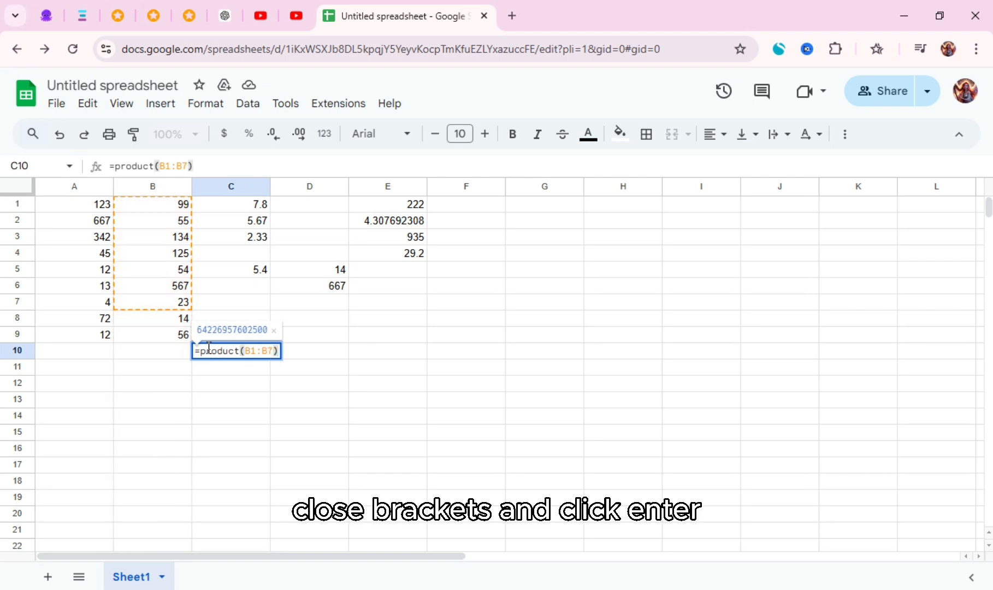
pyautogui.press('Return')
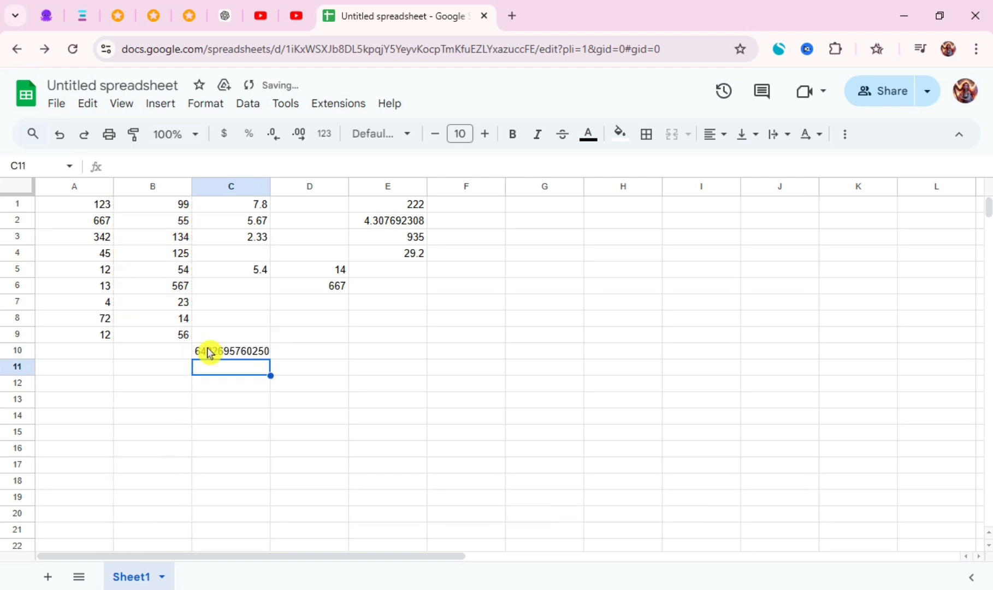
pyautogui.click(209, 350)
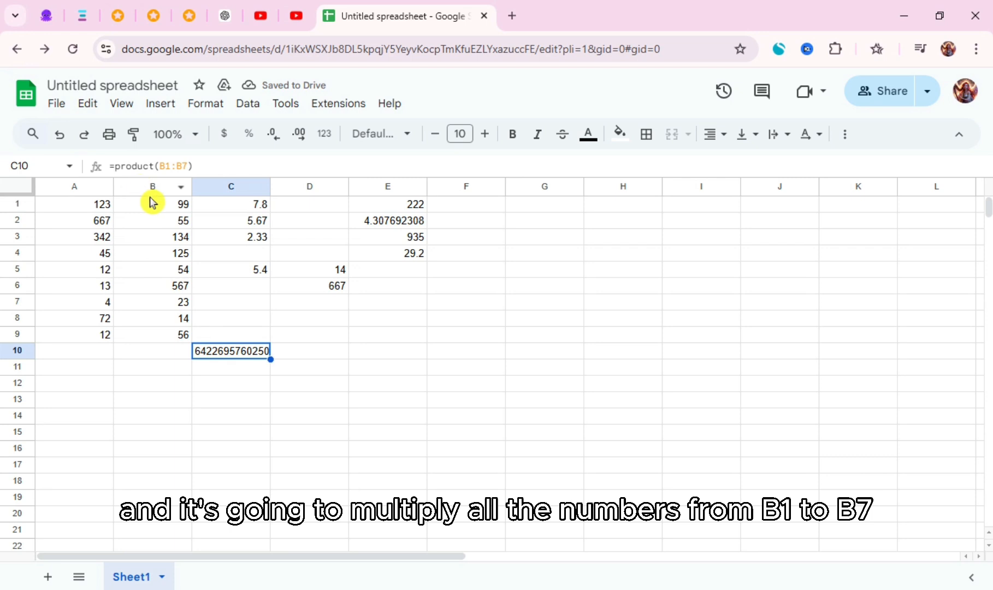
pyautogui.moveTo(154, 203); pyautogui.dragTo(169, 299)
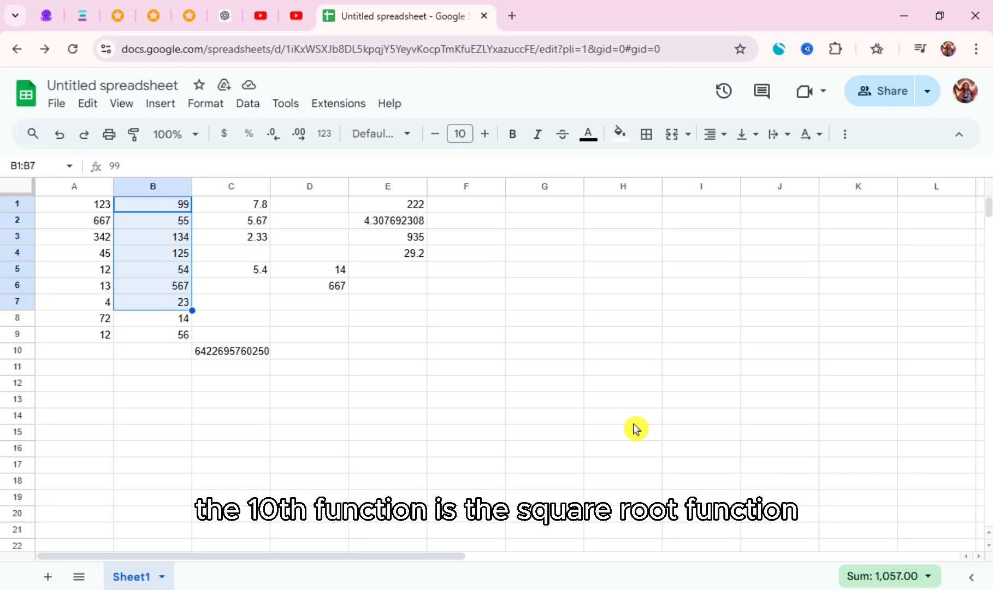
# - Calculate the square root of A1 in cell E7 with the formula =SQRT(A1), and select the source cell A1
pyautogui.click(394, 304)
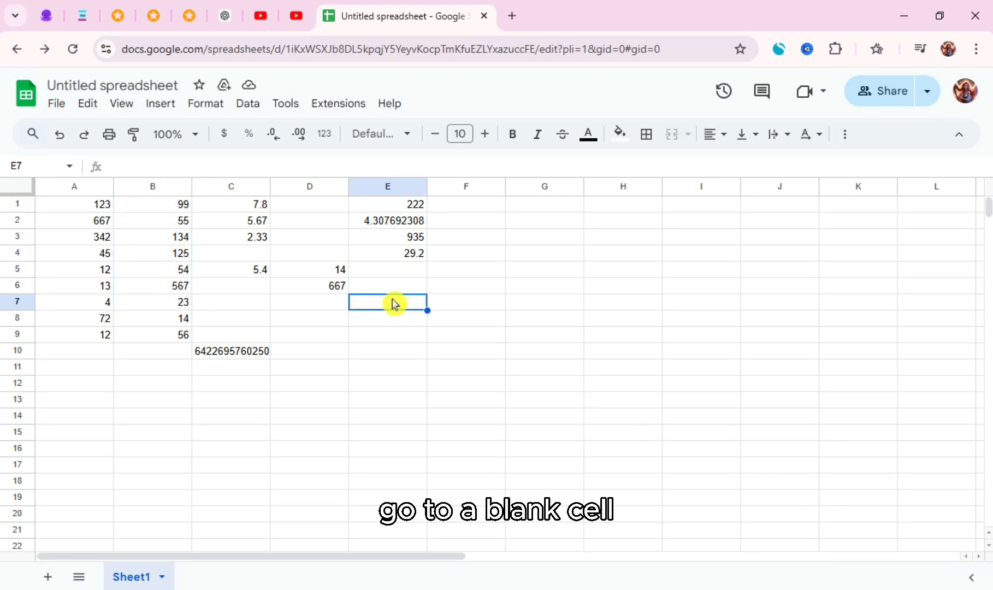
pyautogui.write('=')
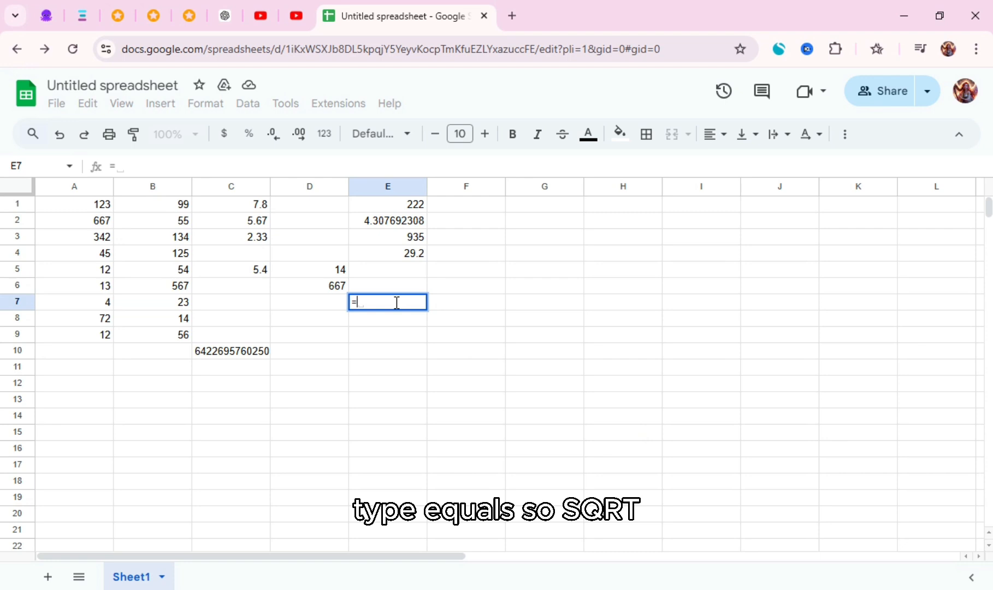
pyautogui.write('SQRT')
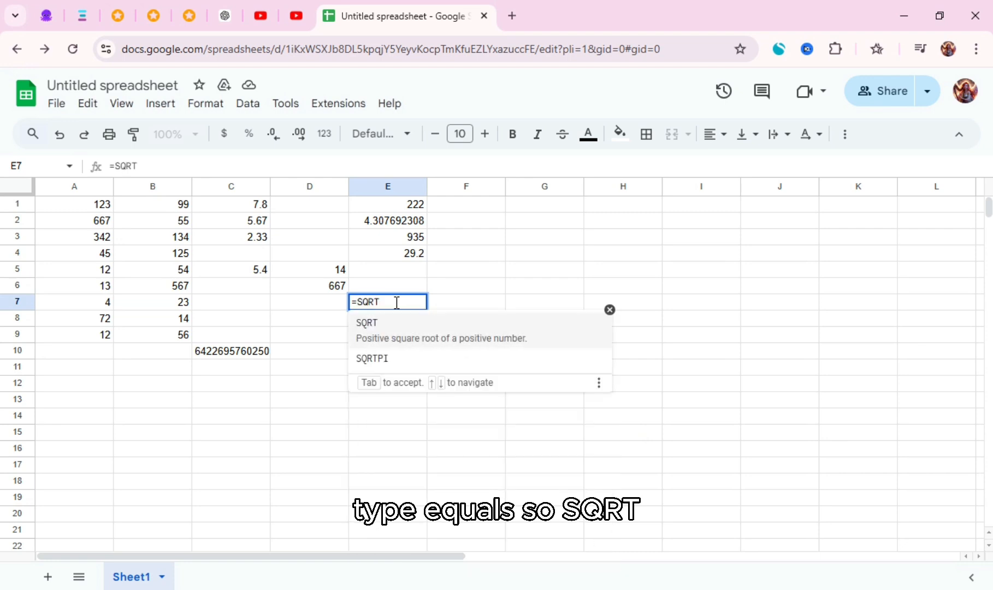
pyautogui.write('(')
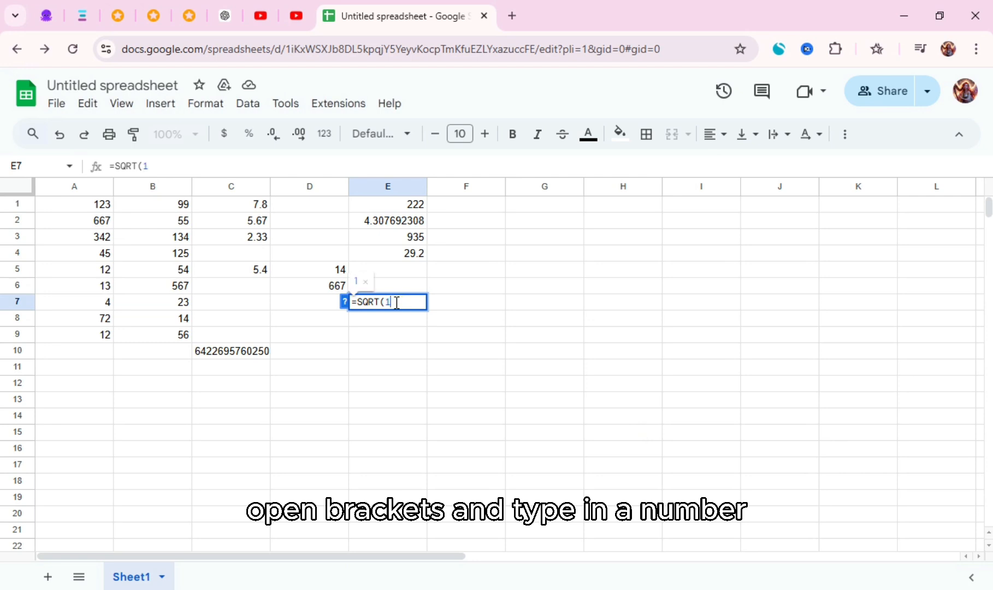
pyautogui.write('12')
pyautogui.press('BackSpace')
pyautogui.press('BackSpace')
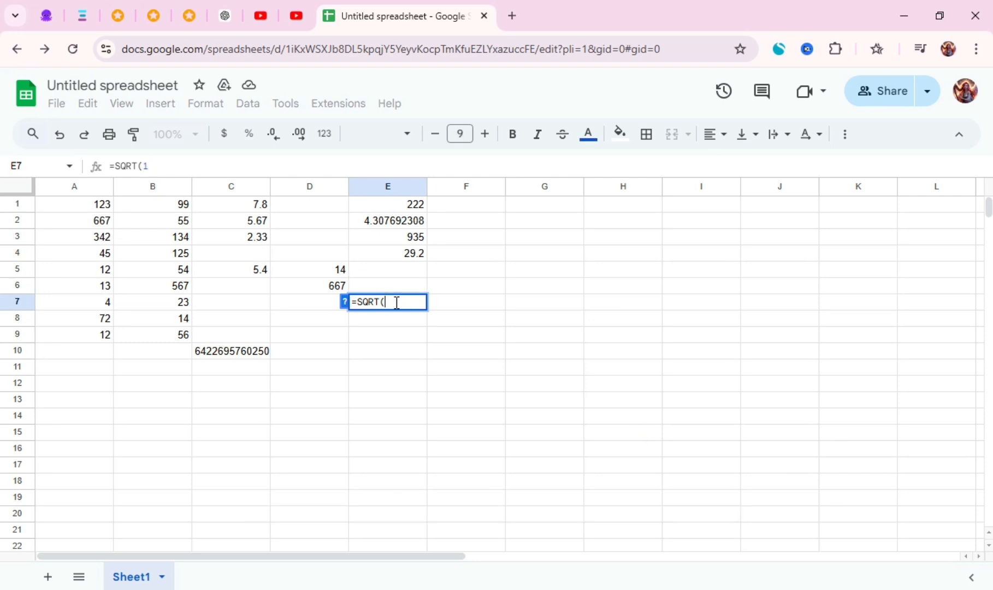
pyautogui.write('A')
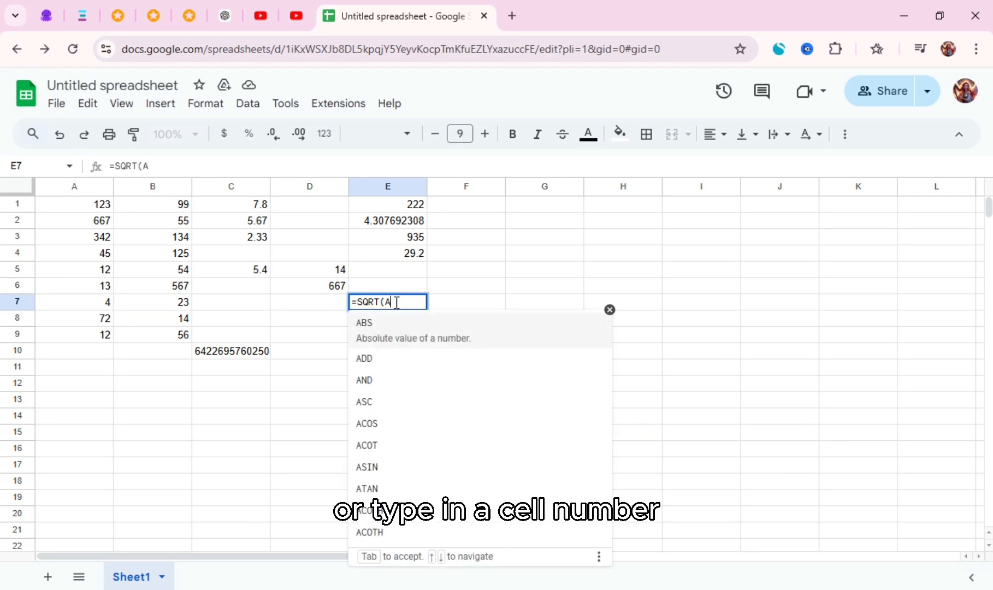
pyautogui.write('1')
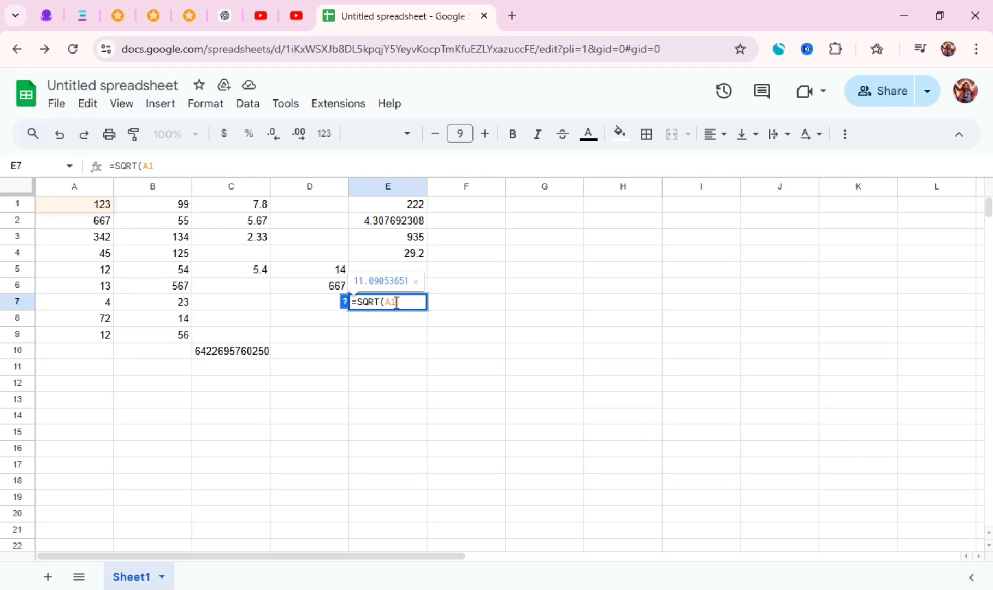
pyautogui.write(')')
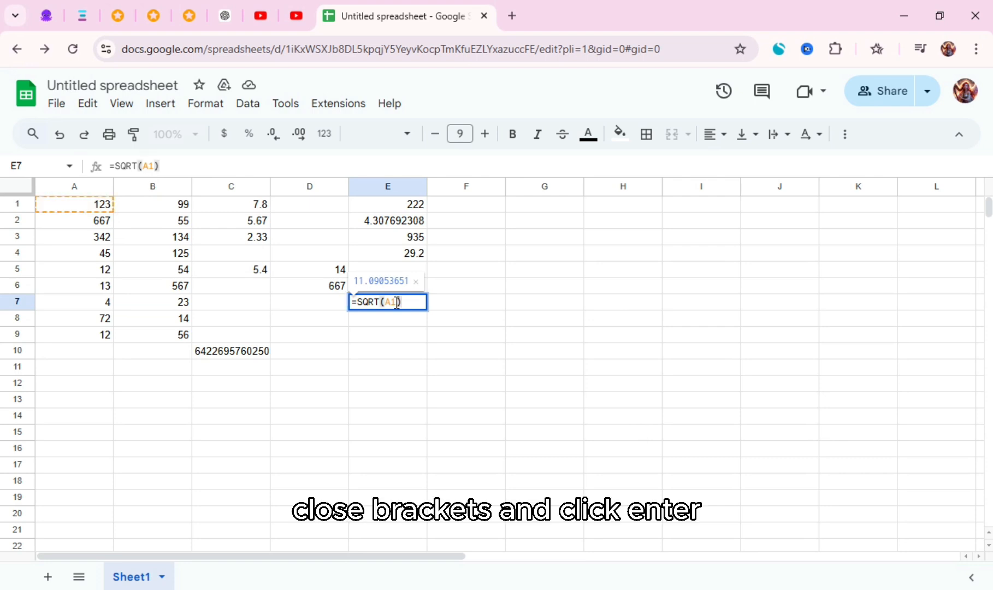
pyautogui.press('Return')
pyautogui.click(395, 306)
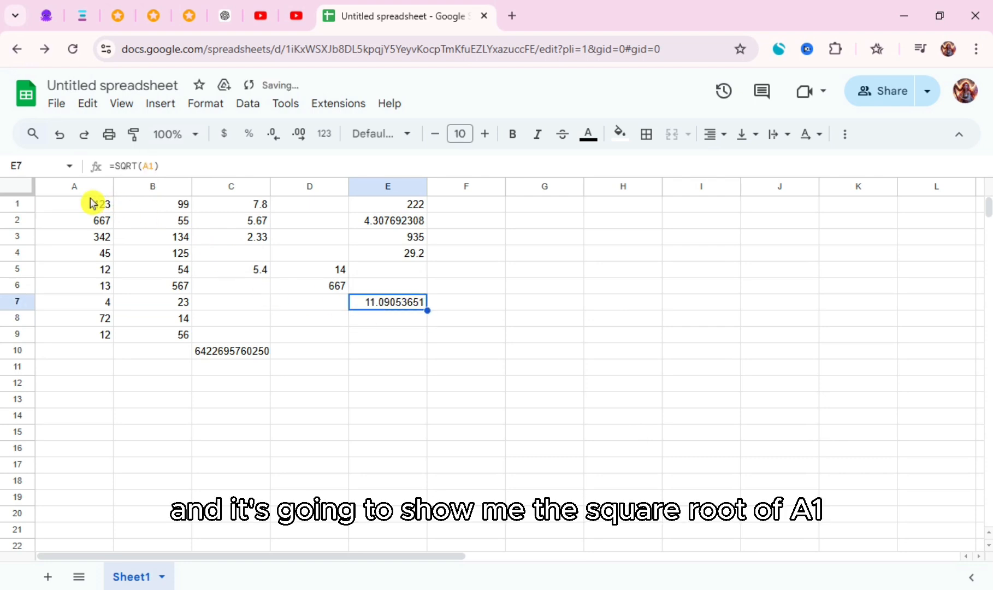
pyautogui.click(65, 207)
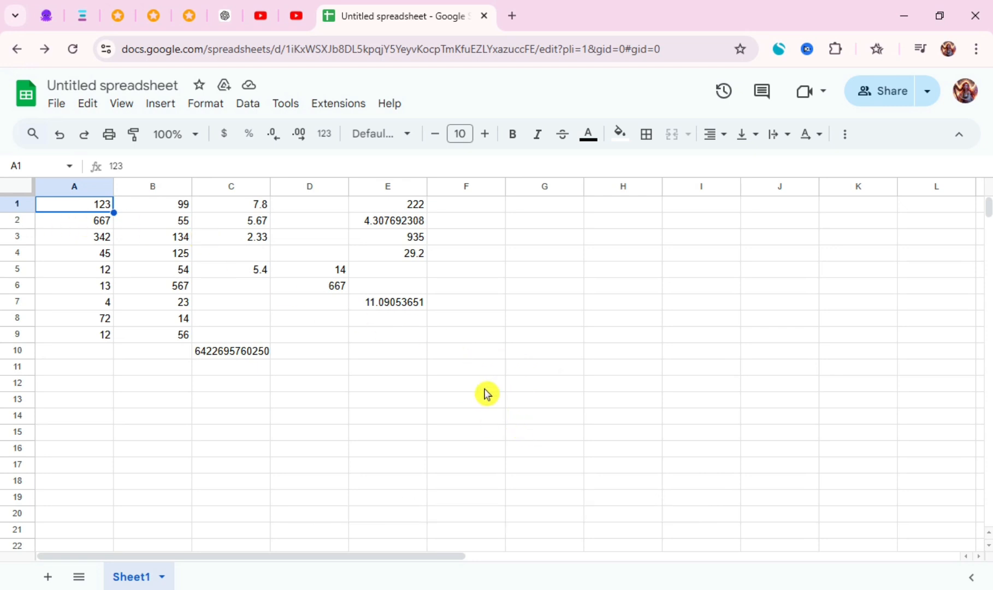
# - Test in cell F7 whether B4 exceeds 200 with the formula =if(B4>200, "Yes", "No"), and check the tested and result cells
pyautogui.click(473, 306)
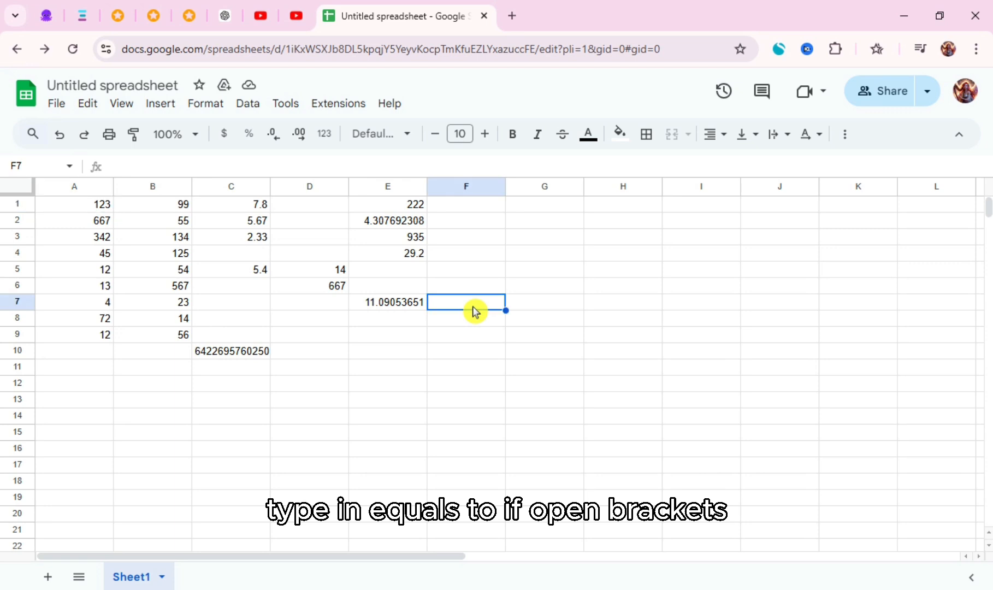
pyautogui.write('=')
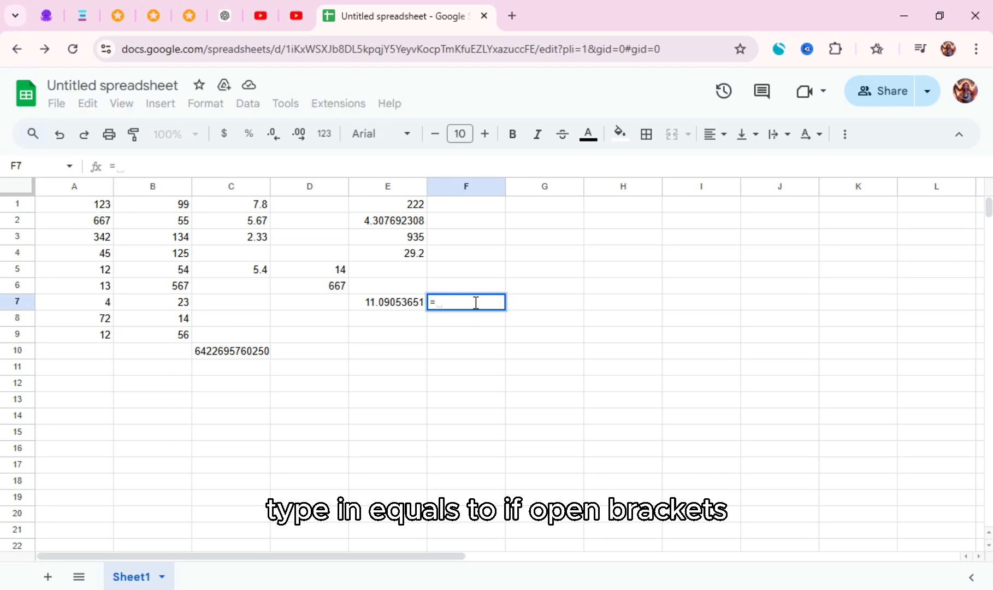
pyautogui.write('if(')
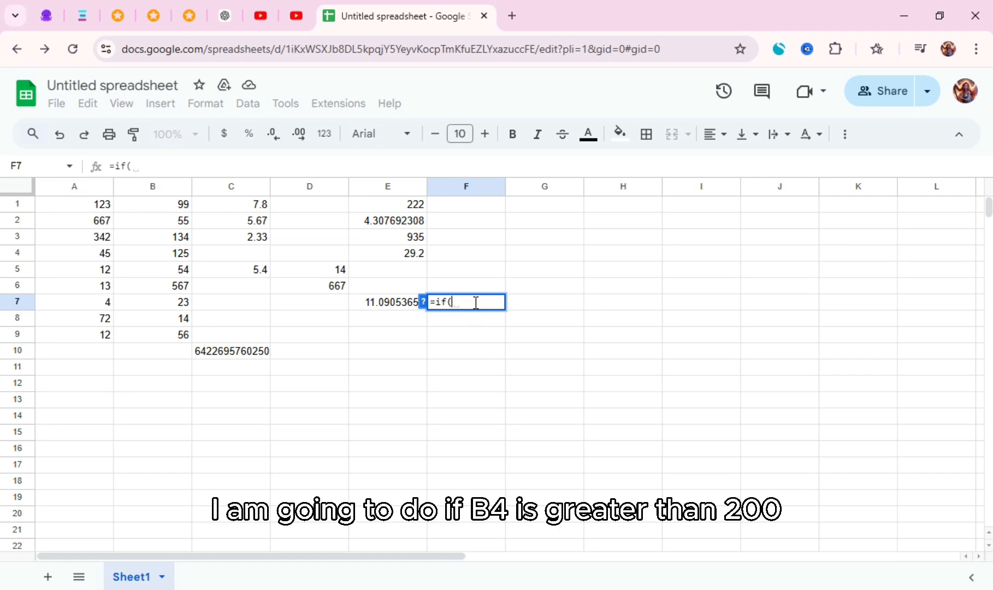
pyautogui.write('B')
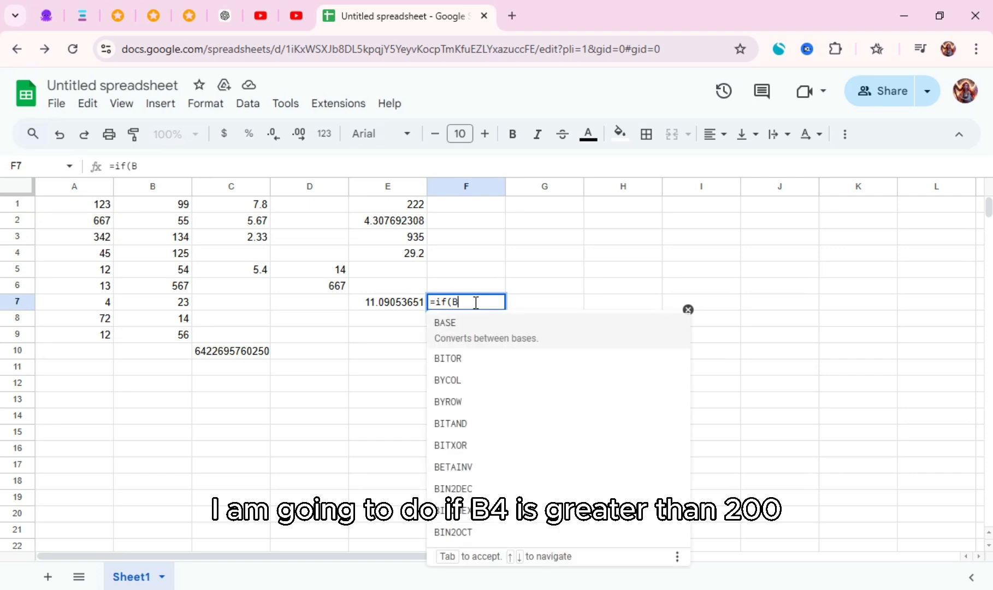
pyautogui.write('4>')
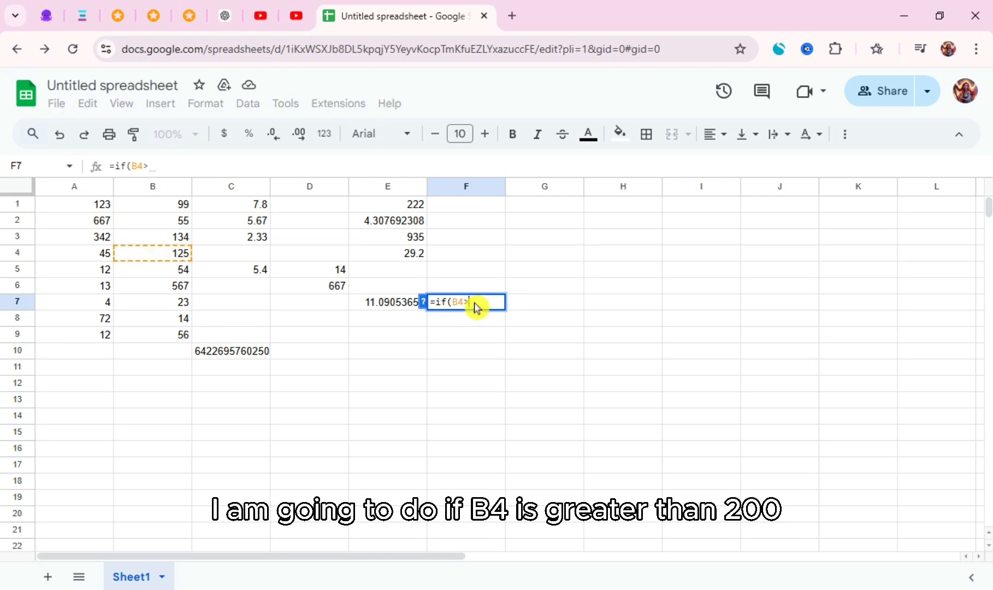
pyautogui.write('2')
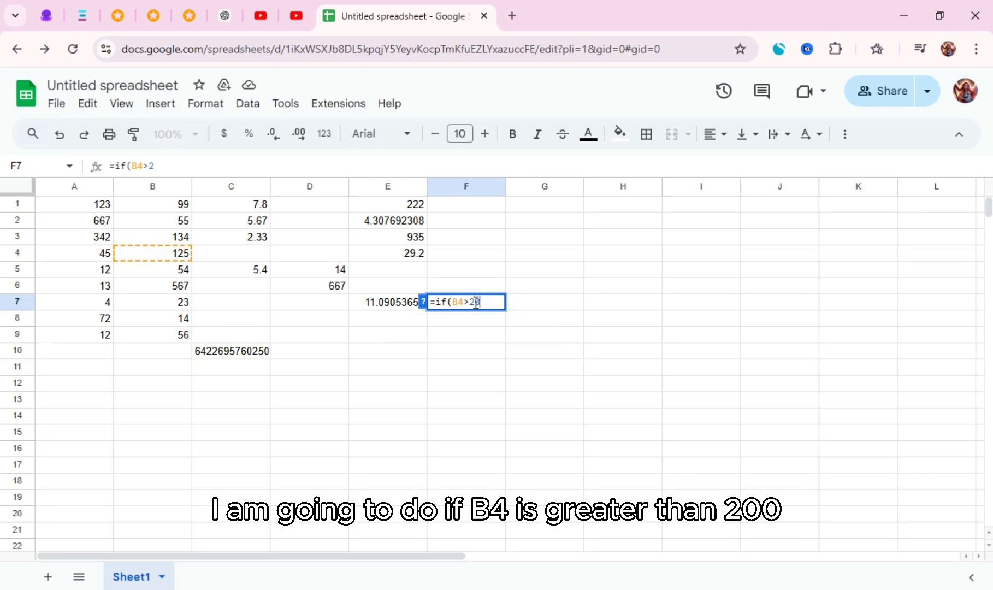
pyautogui.write('00, ')
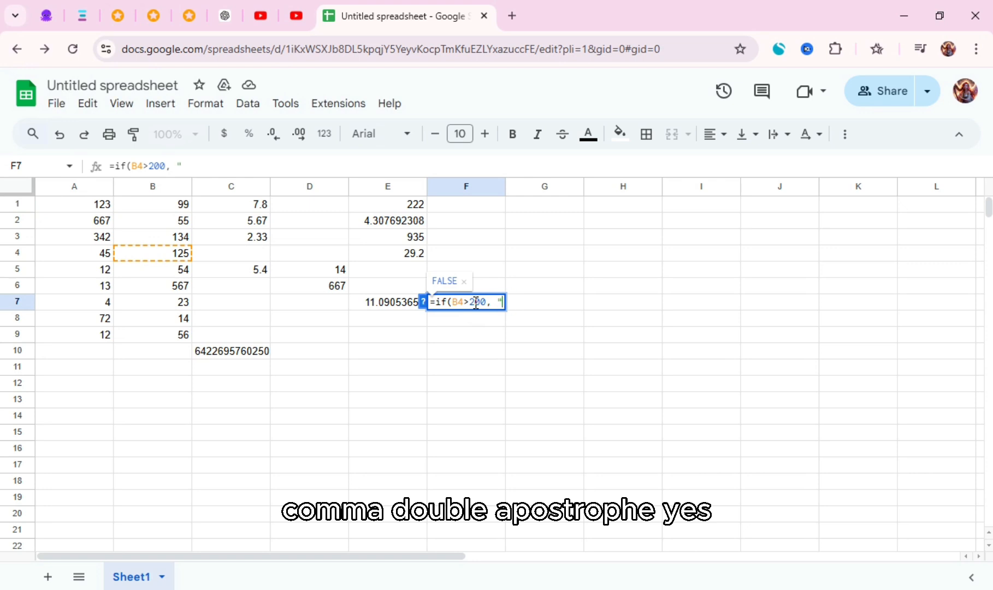
pyautogui.write('"Yes"')
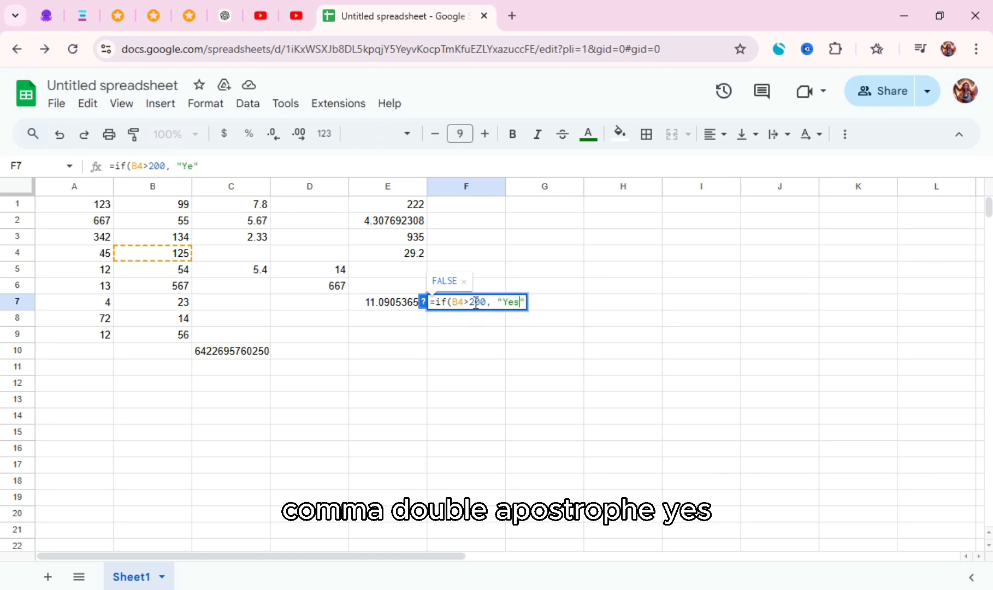
pyautogui.write(', "')
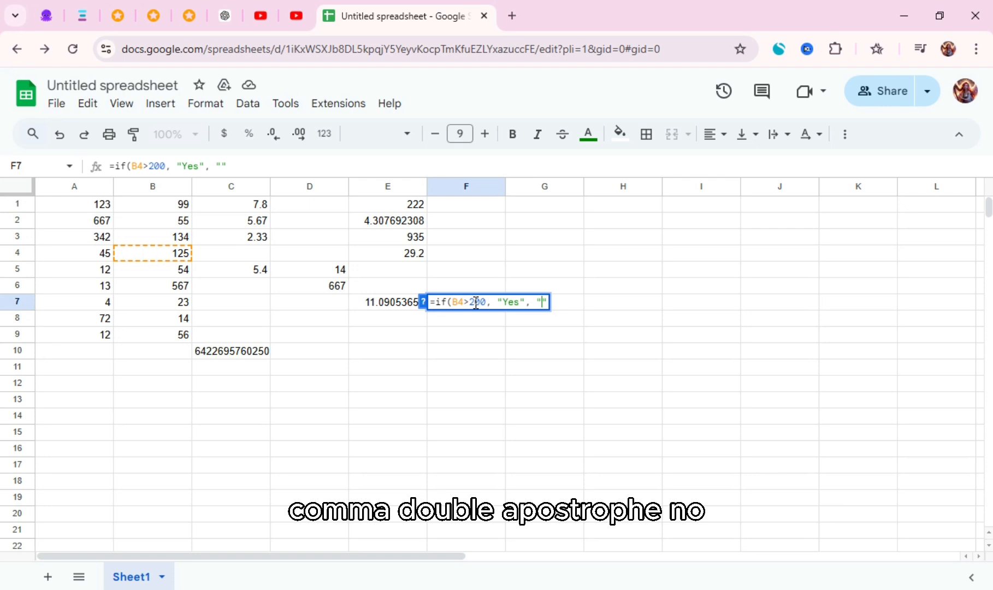
pyautogui.write('NO')
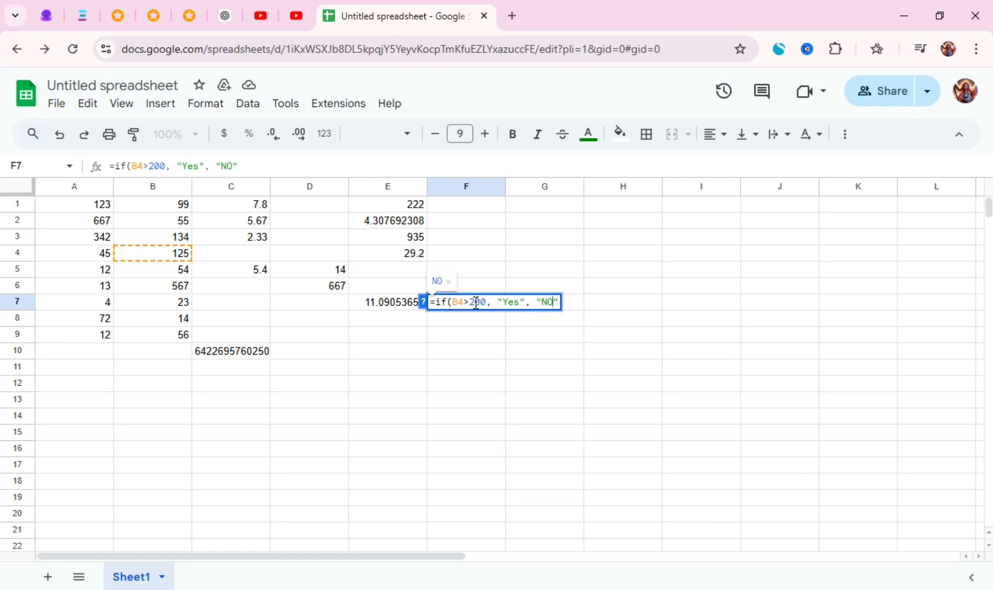
pyautogui.press('BackSpace')
pyautogui.write('o"')
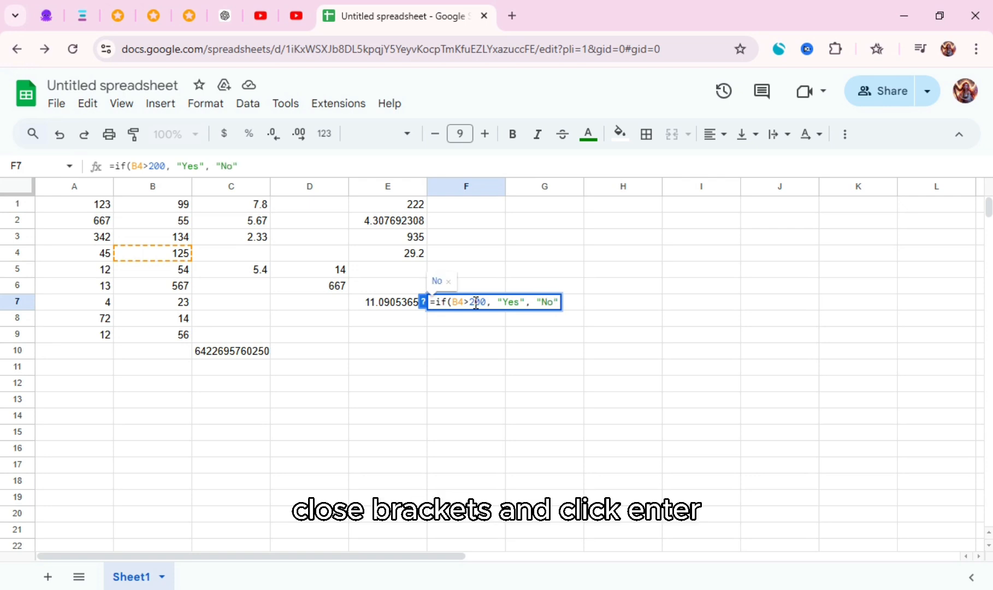
pyautogui.write(')')
pyautogui.press('Return')
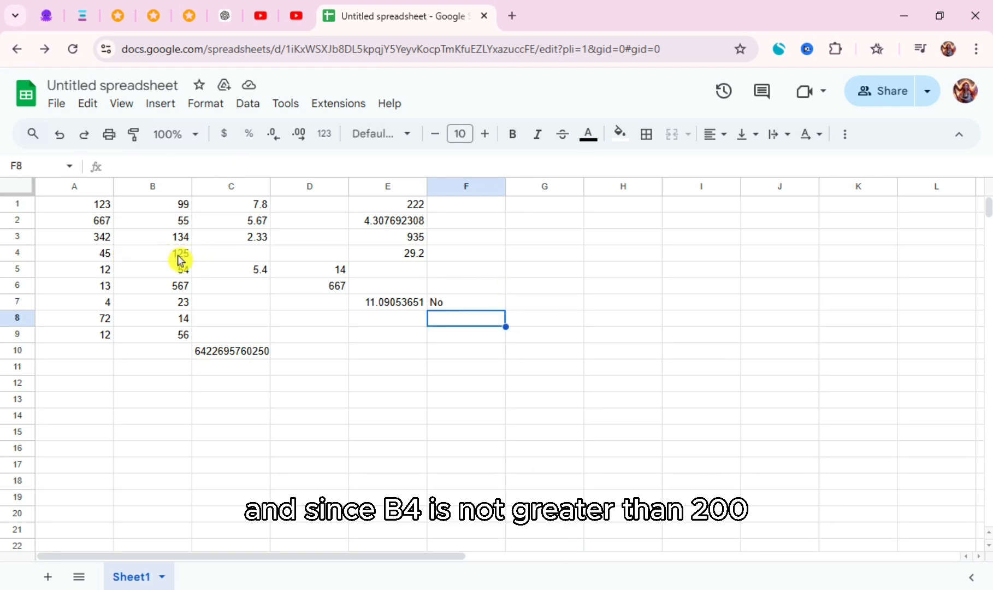
pyautogui.click(180, 257)
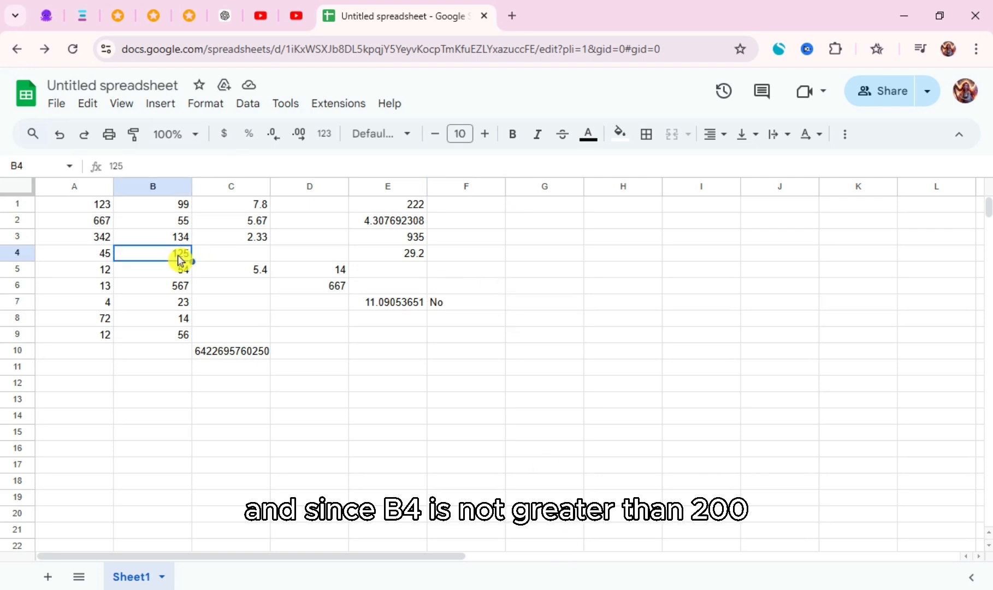
pyautogui.click(488, 310)
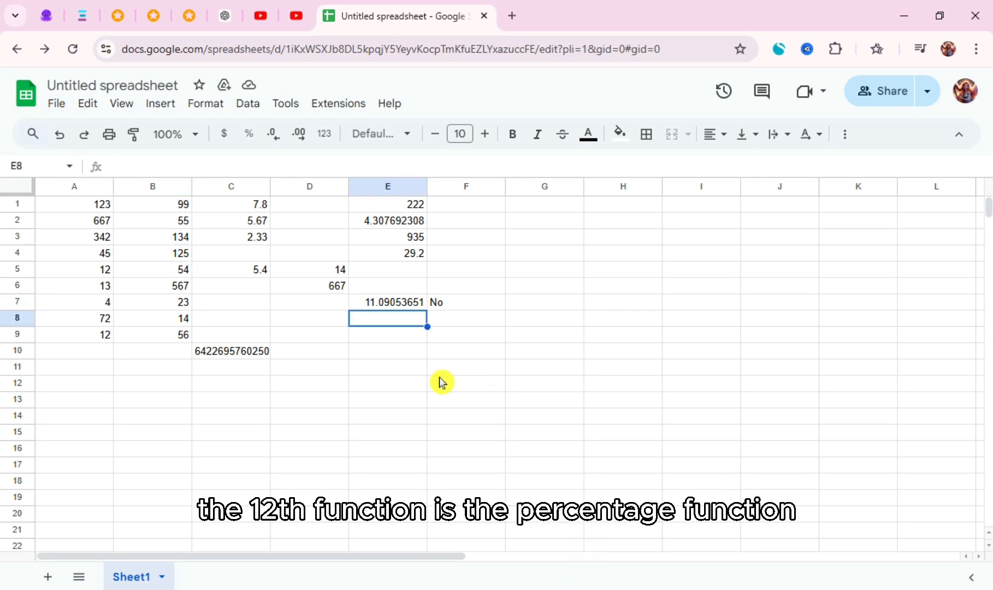
# - Calculate 20% of 150 in cell E8 with the formula = 150 * 20%, and select the result cell
pyautogui.doubleClick(376, 322)
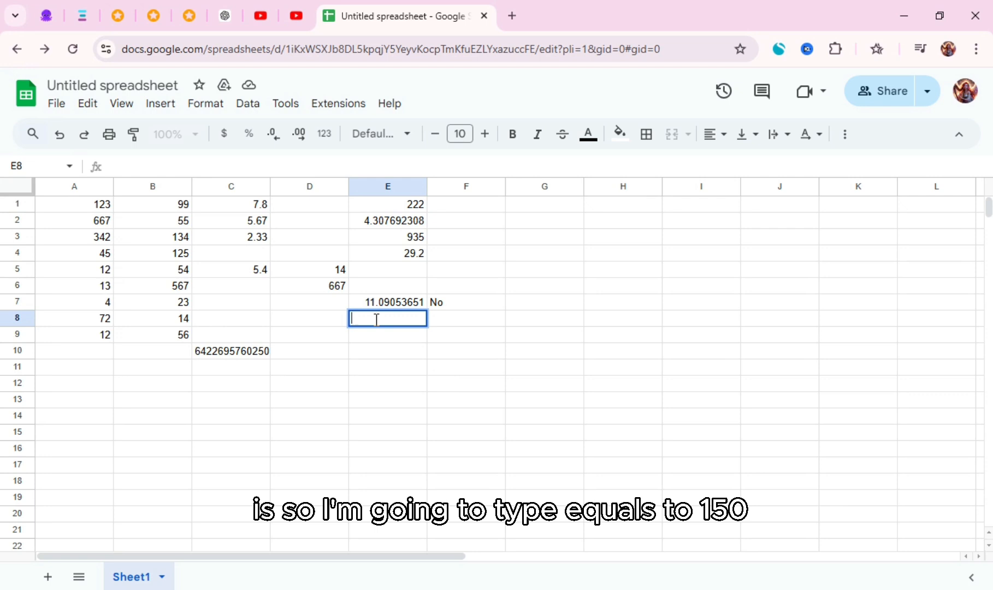
pyautogui.write('=')
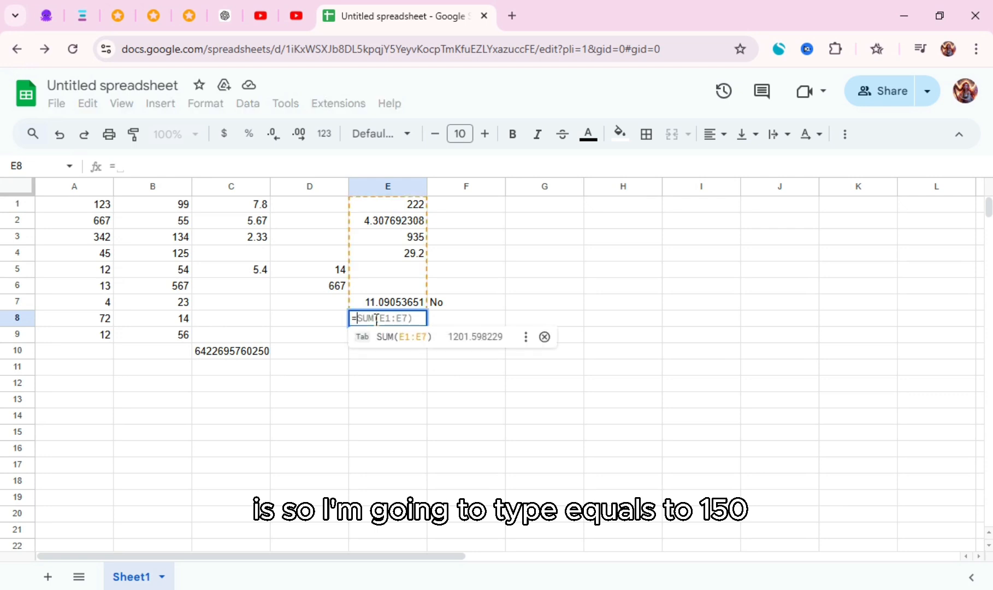
pyautogui.write(' 150')
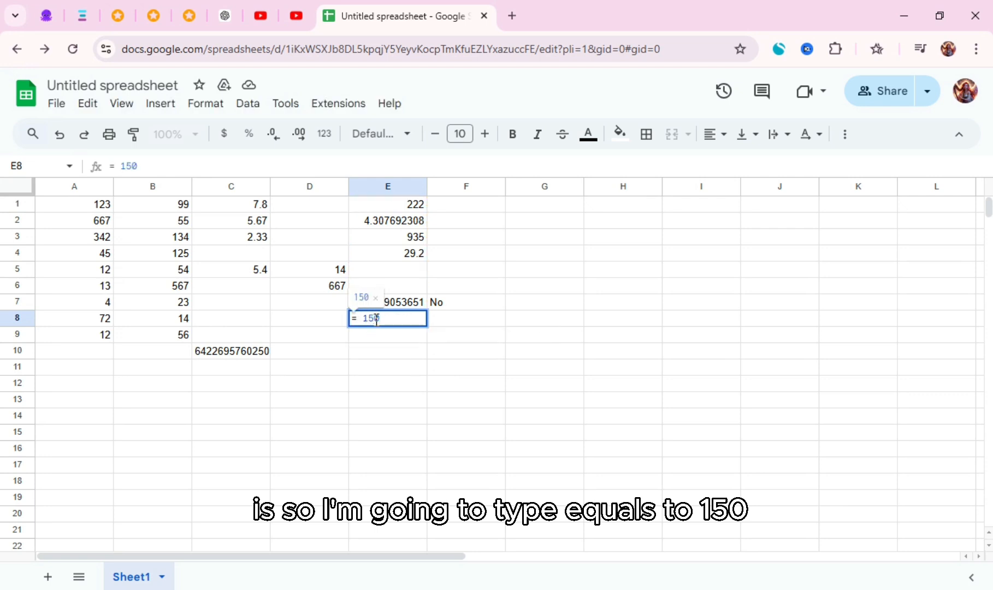
pyautogui.write(' *')
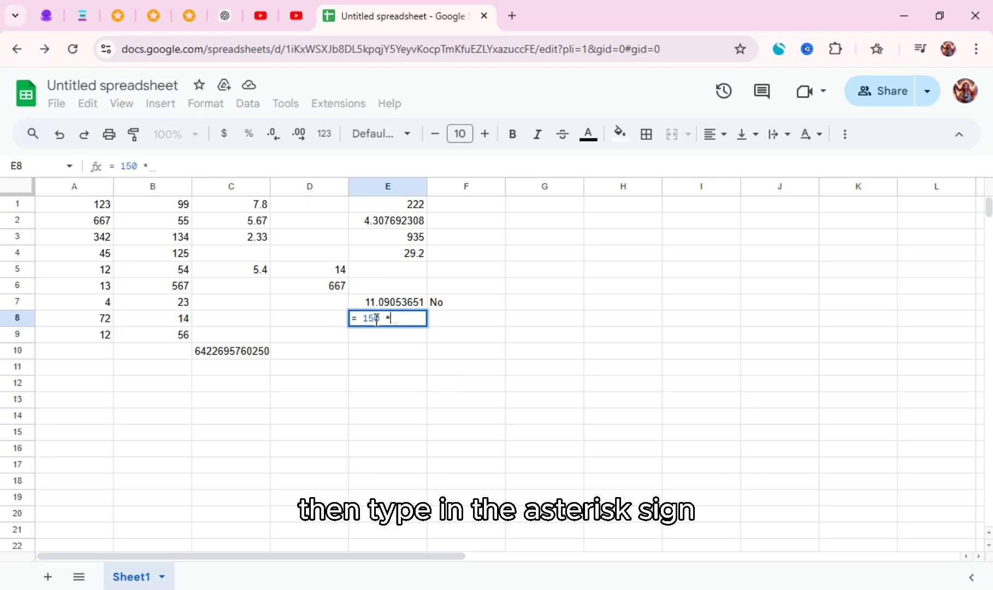
pyautogui.write(' 20')
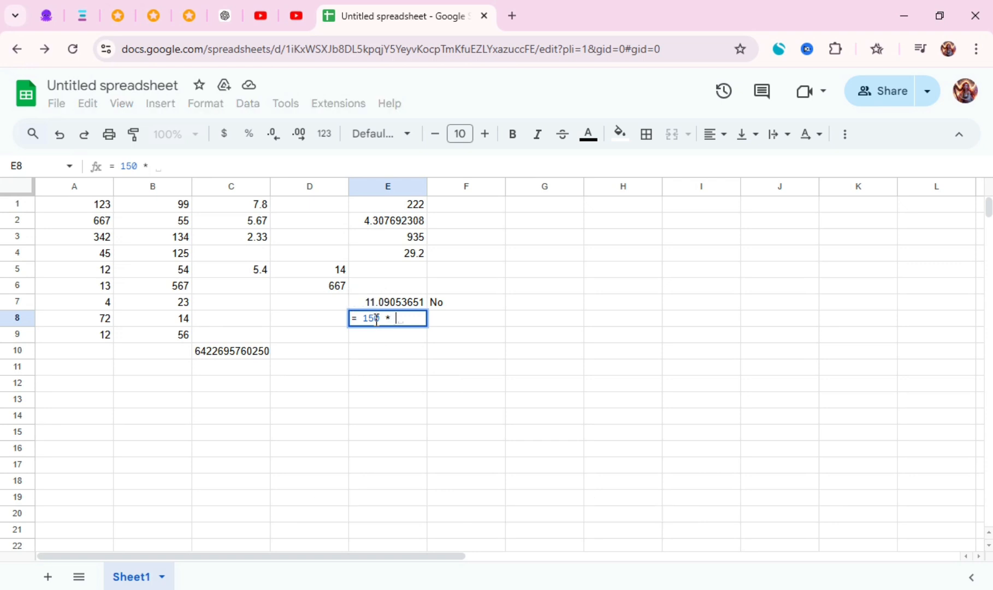
pyautogui.write('%')
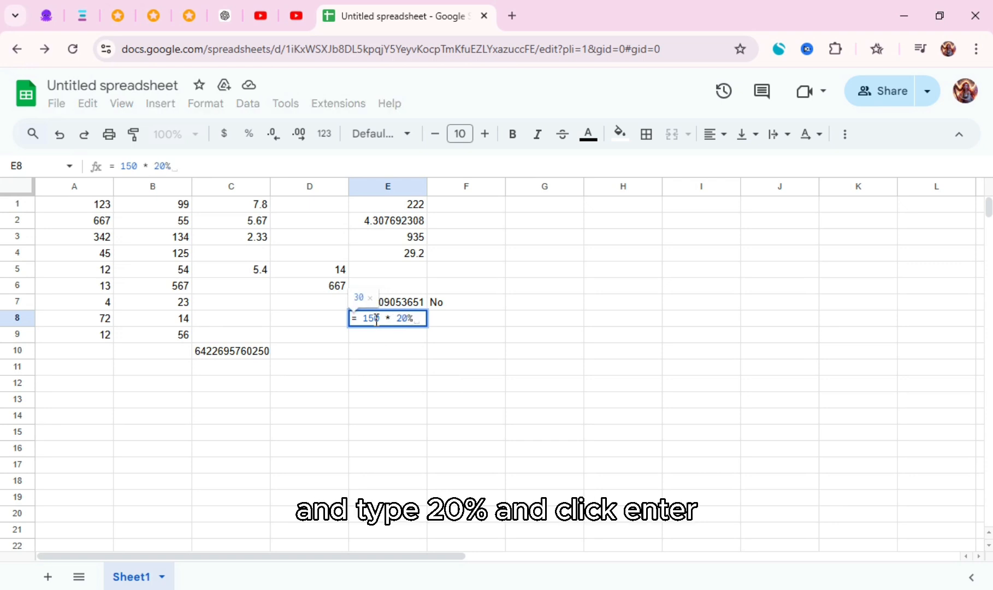
pyautogui.press('Return')
pyautogui.click(375, 321)
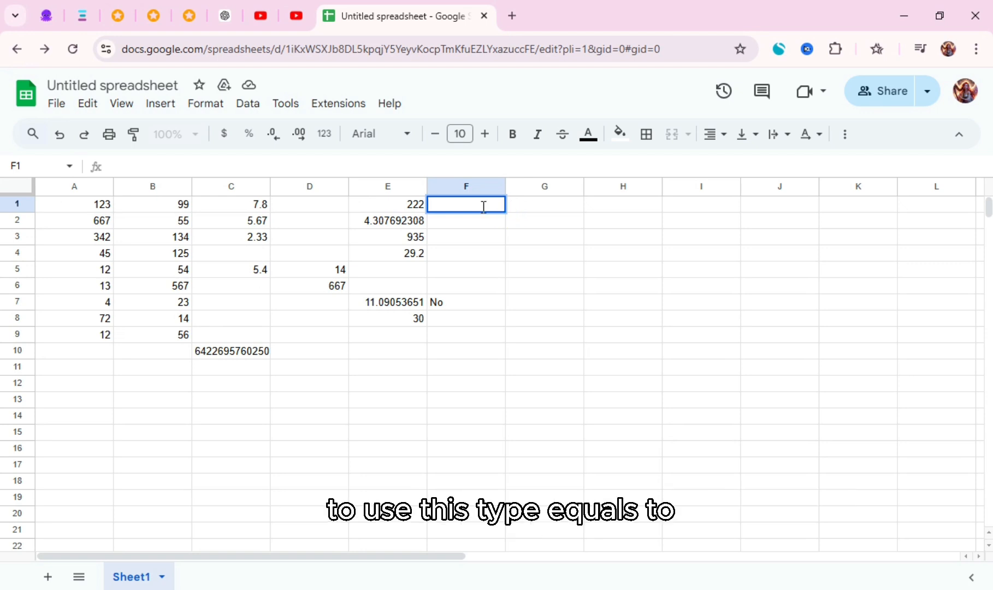
# - Round 7.8 to the nearest whole number in cell F1 with the formula =round(7.8), and select the result cell
pyautogui.write('=')
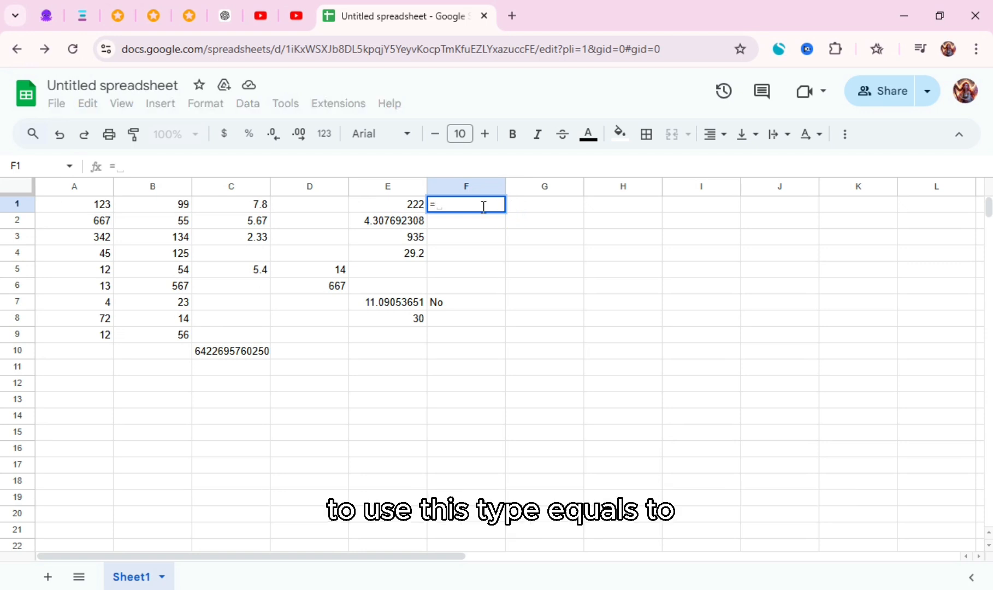
pyautogui.write('round')
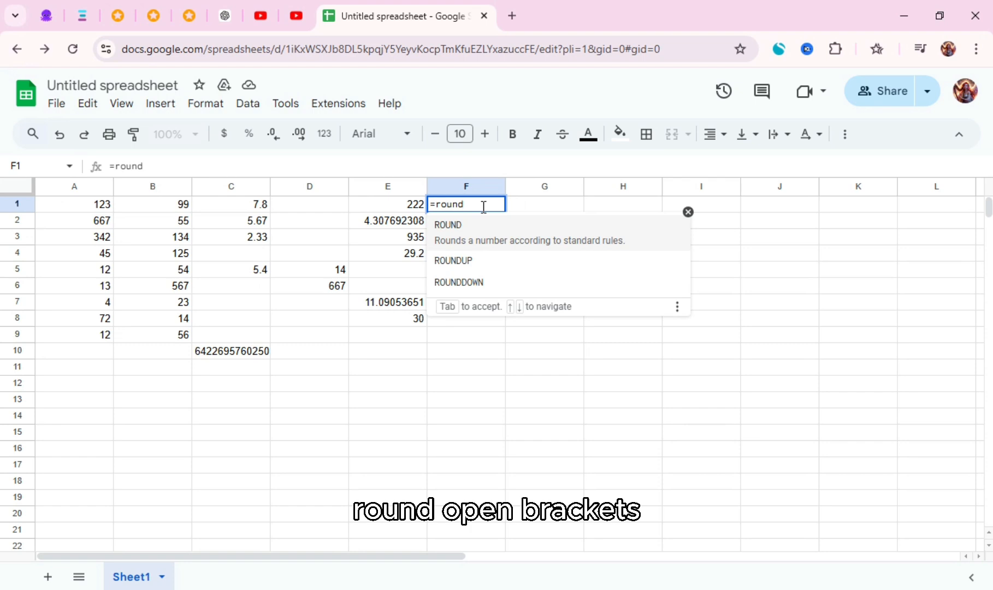
pyautogui.write('(')
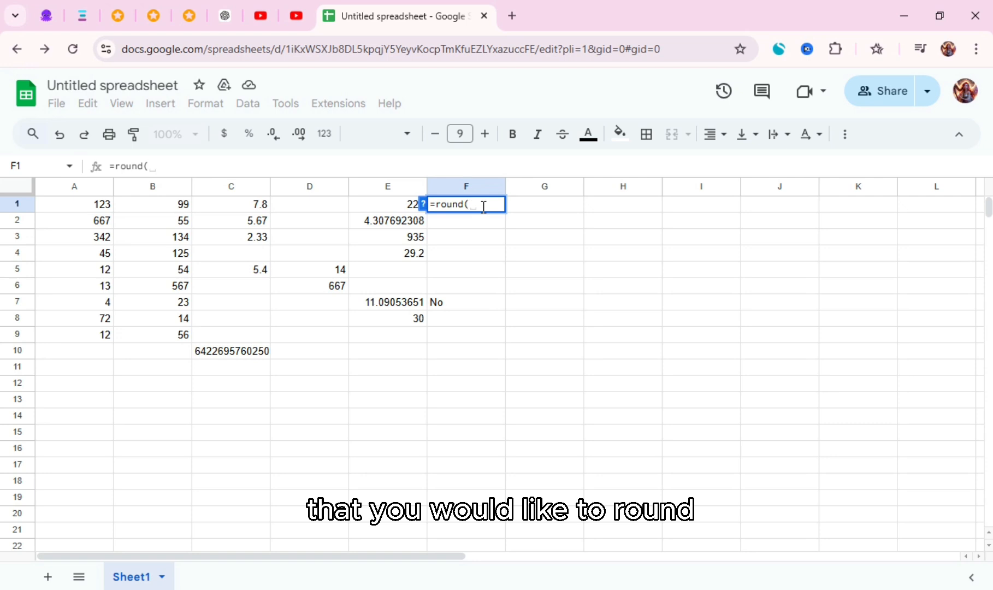
pyautogui.write('7.8')
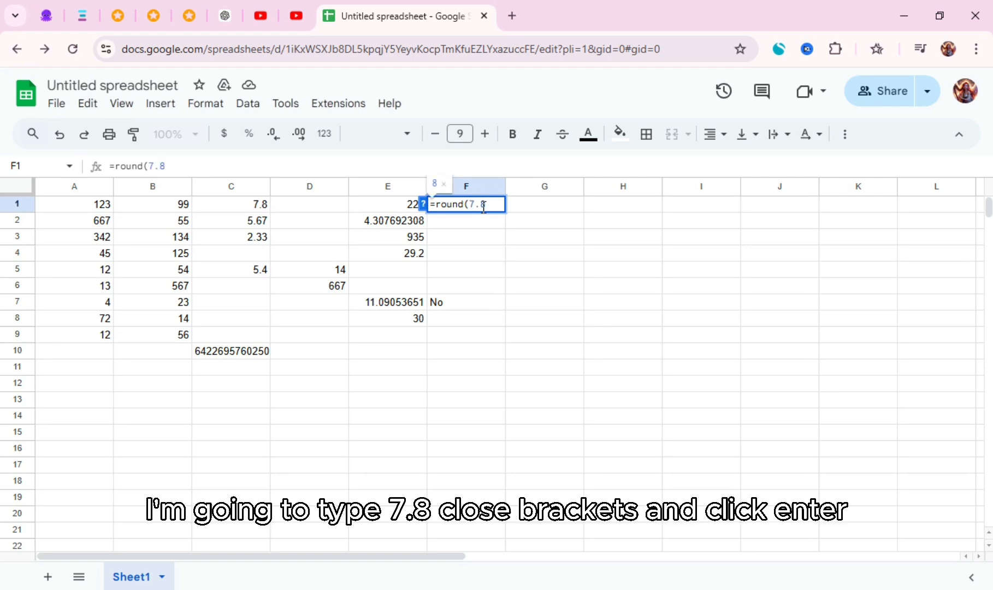
pyautogui.write(')')
pyautogui.press('Return')
pyautogui.click(483, 205)
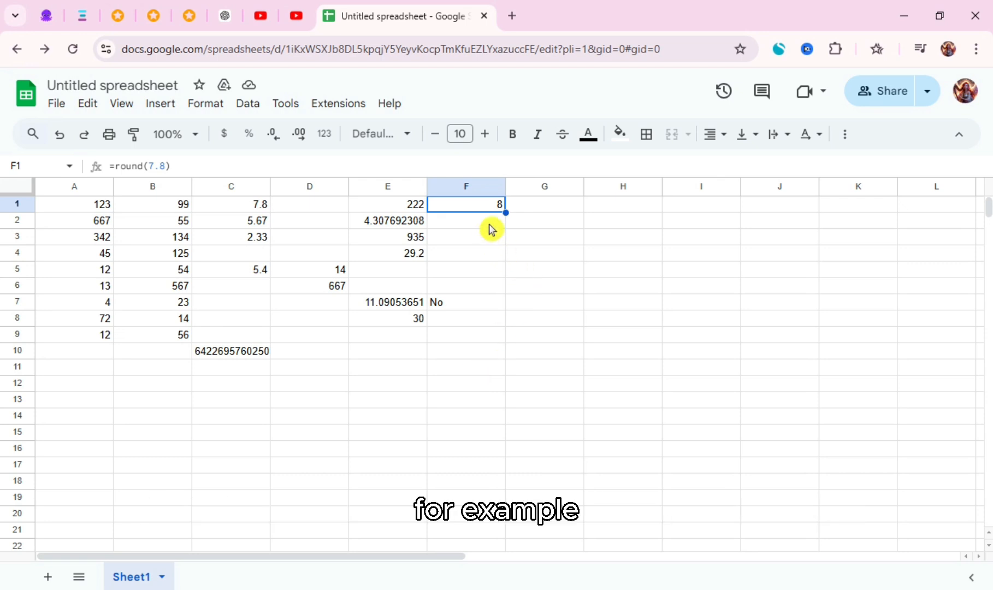
# - Round 47 to the nearest multiple of 10 in cell F2 with the formula =mround(47, 10), and select the result cell
pyautogui.doubleClick(490, 225)
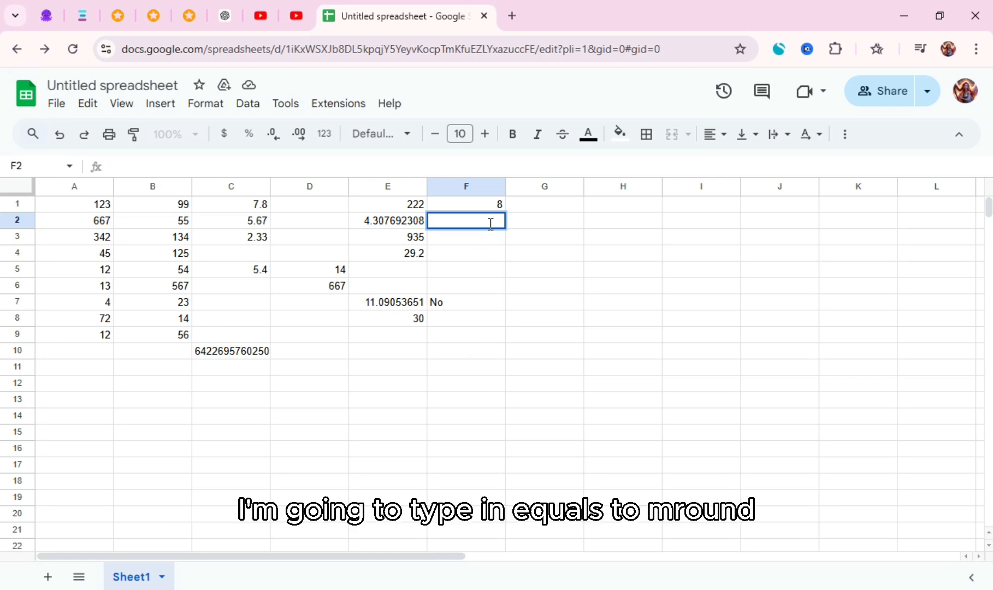
pyautogui.write('=')
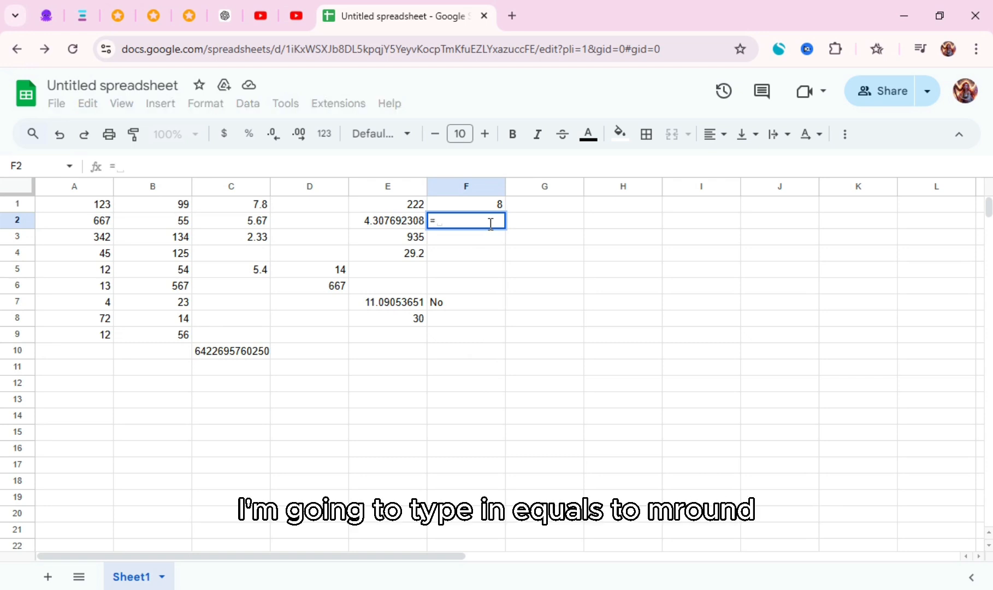
pyautogui.write('mro')
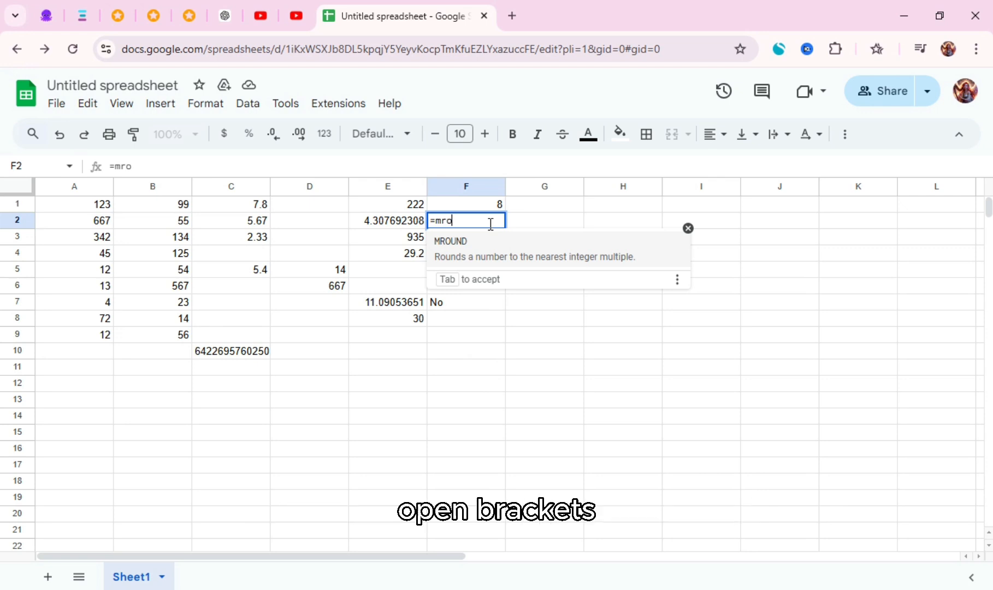
pyautogui.write('und(')
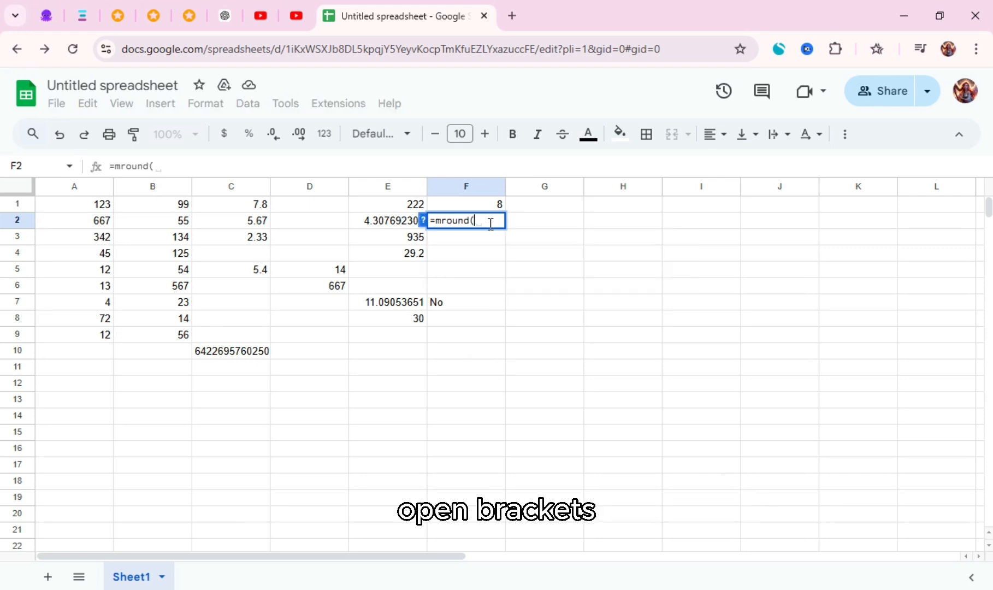
pyautogui.write('4')
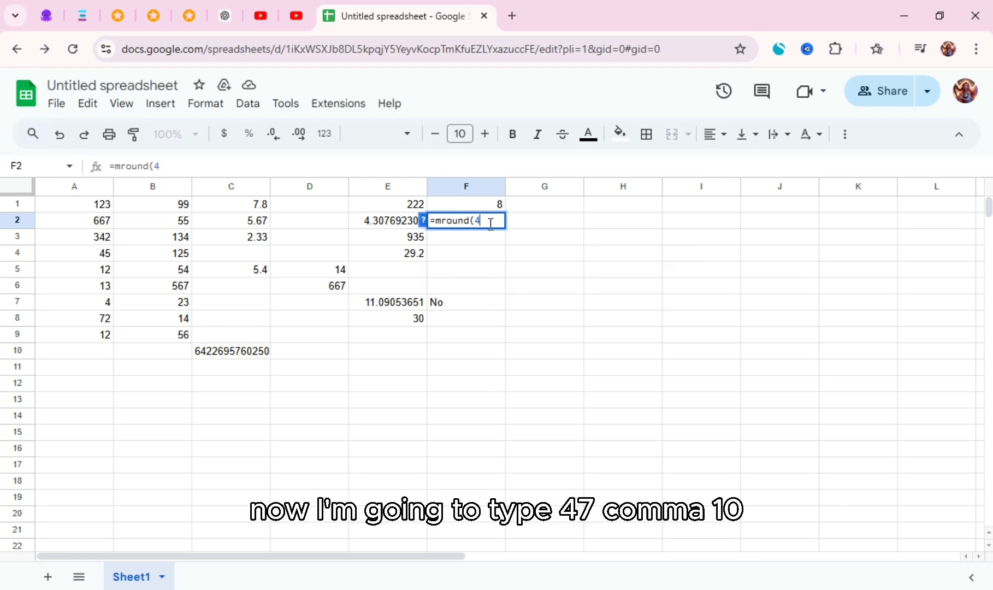
pyautogui.write('7, 10')
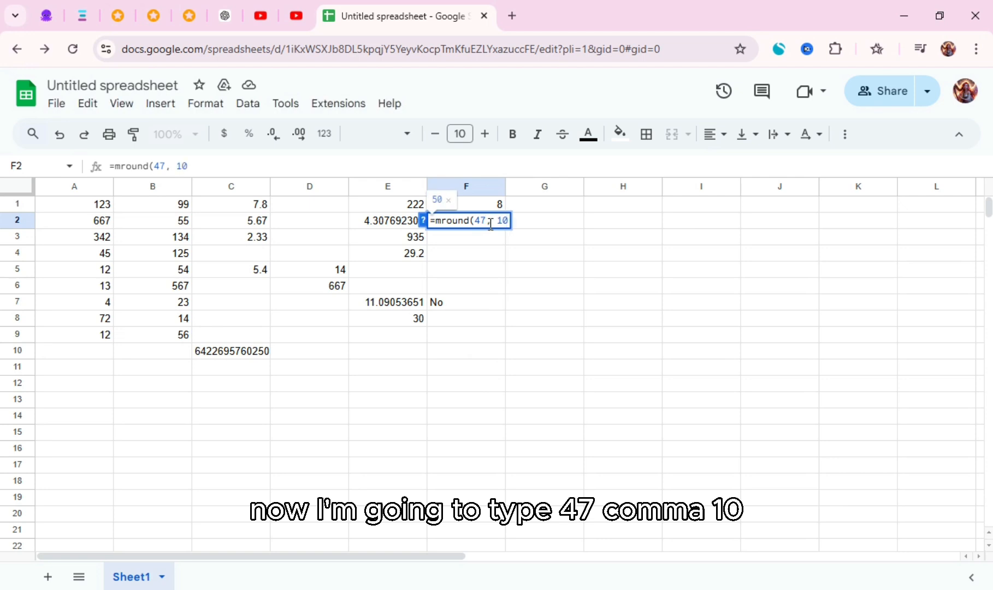
pyautogui.write(')')
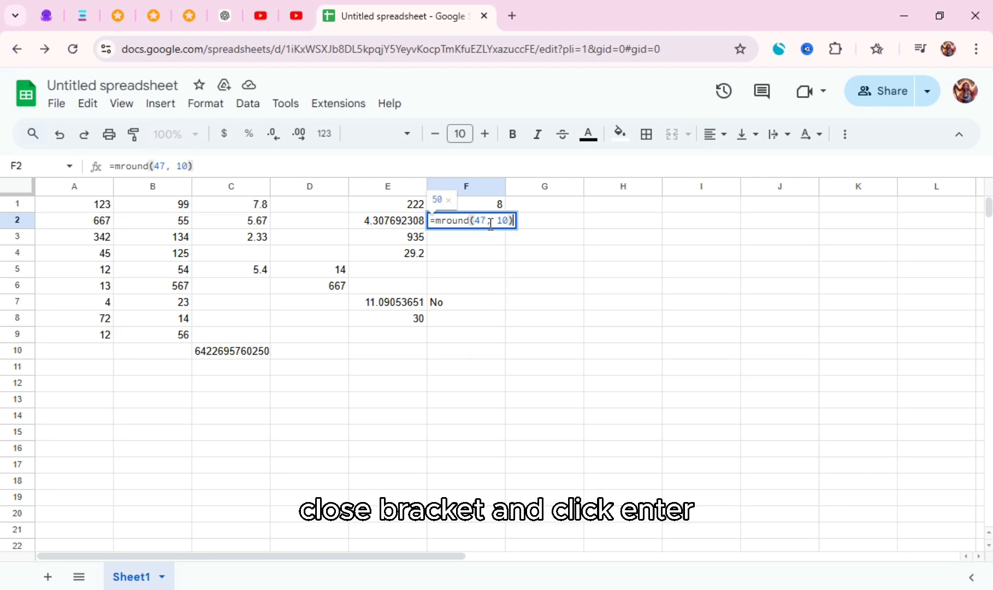
pyautogui.press('Return')
pyautogui.click(481, 223)
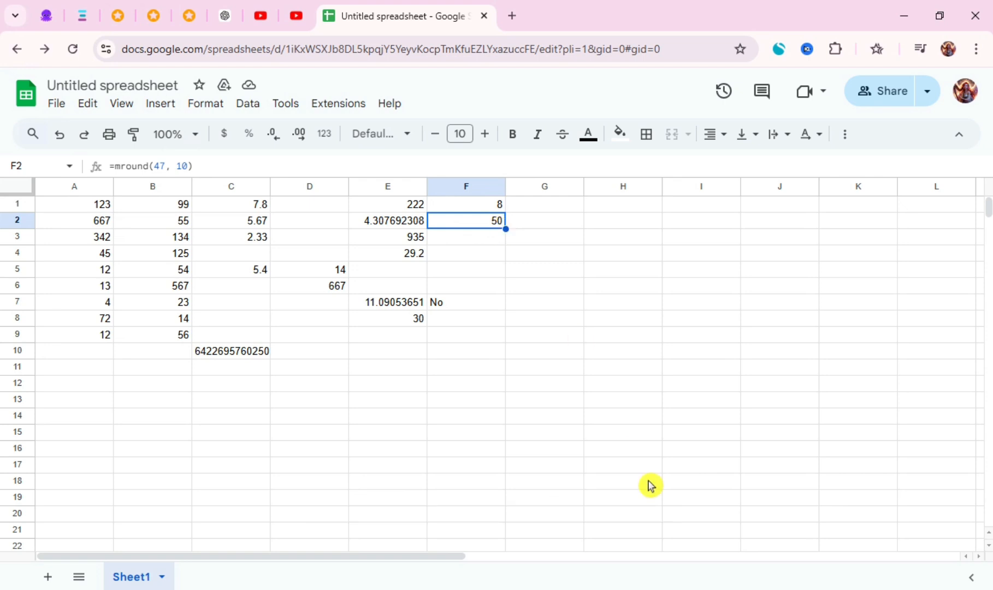
# - Find the greatest common divisor of 12, 8 and 6 in cell F3 with the formula =gcd(12, 8, 6), and select the result cell
pyautogui.press('Down')
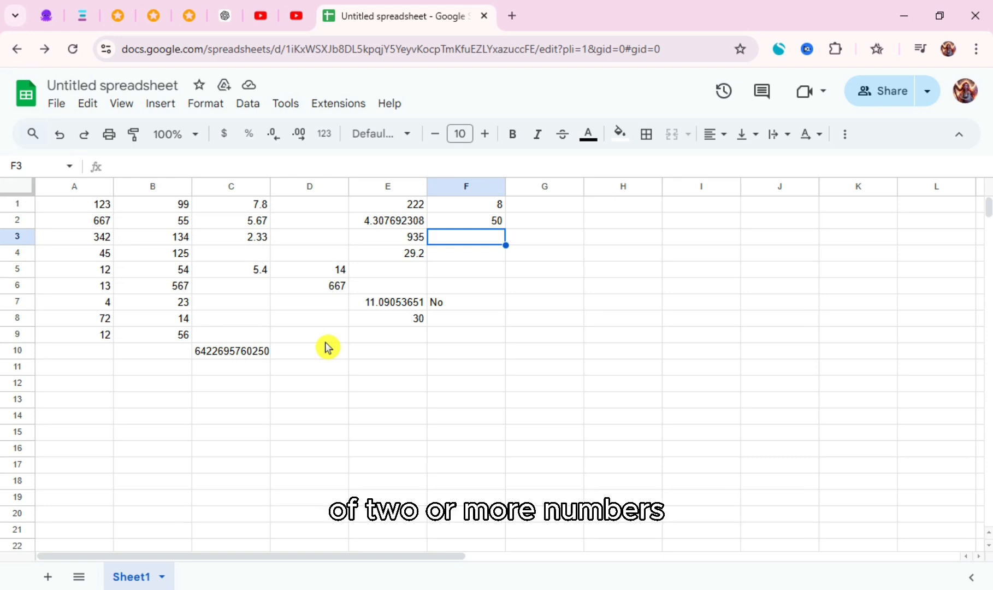
pyautogui.doubleClick(484, 237)
pyautogui.write('=')
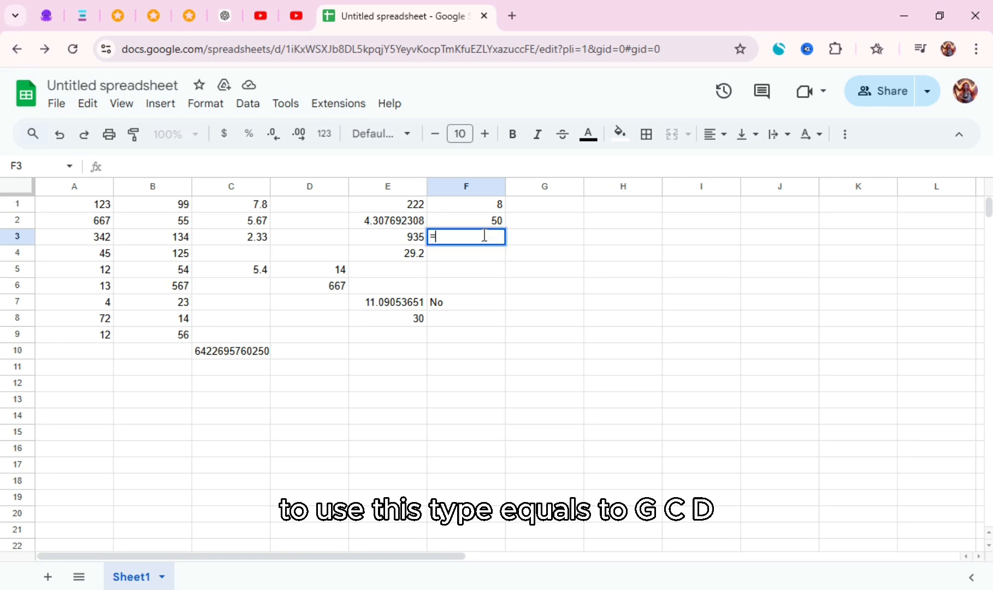
pyautogui.write('gcd')
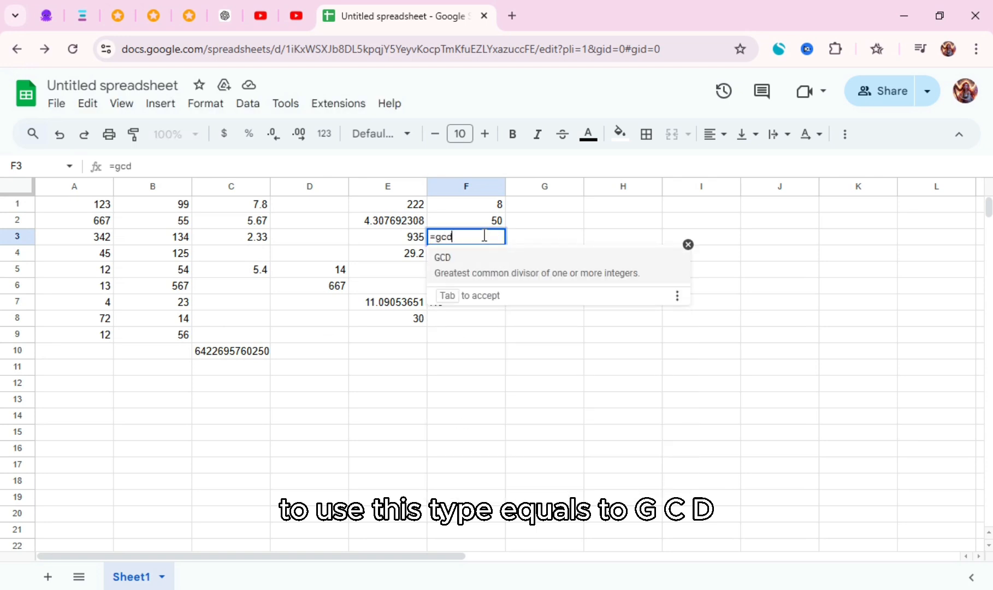
pyautogui.write('(')
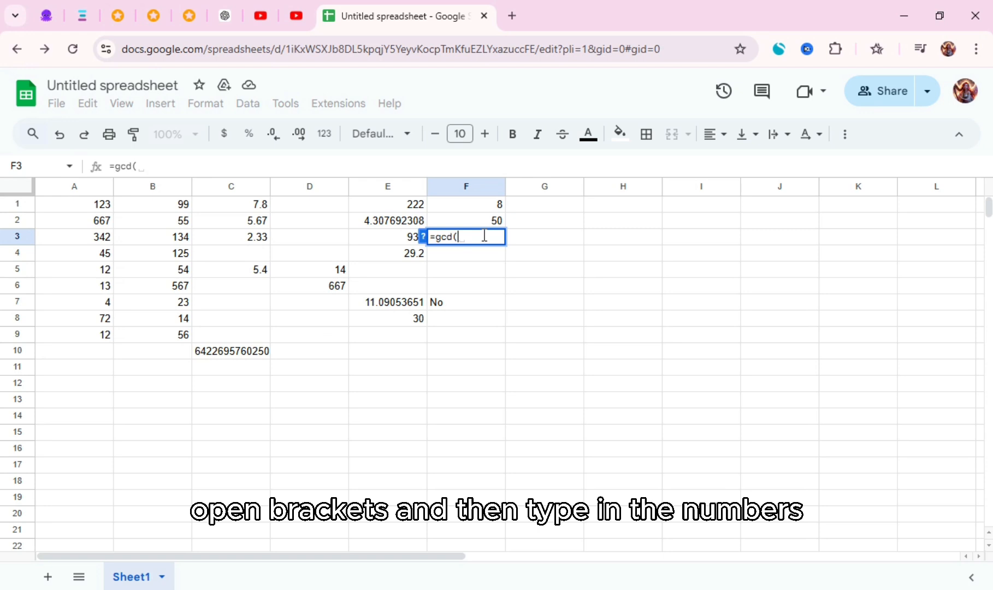
pyautogui.write('12')
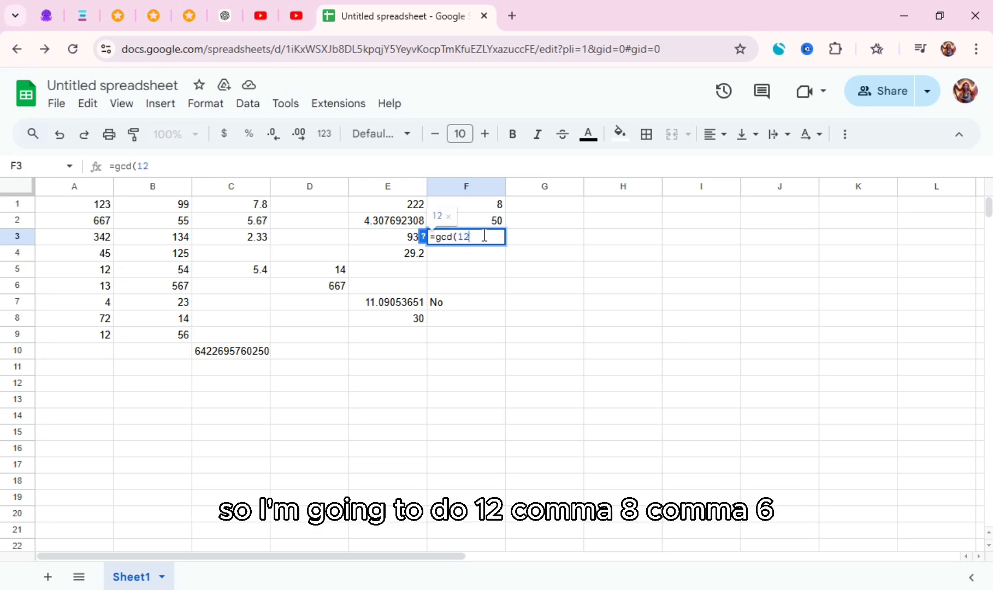
pyautogui.write(', 8, ')
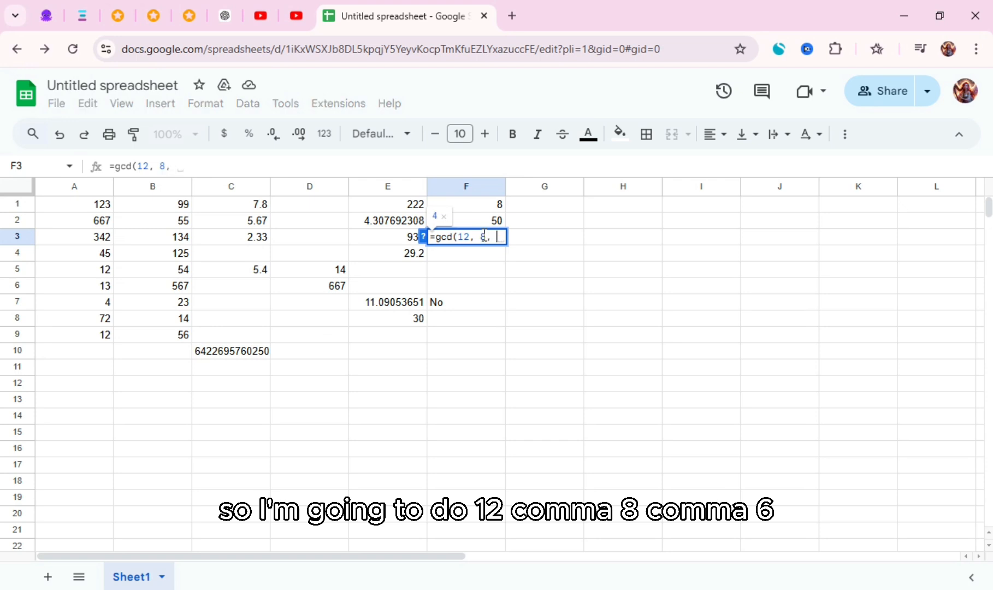
pyautogui.write('6)')
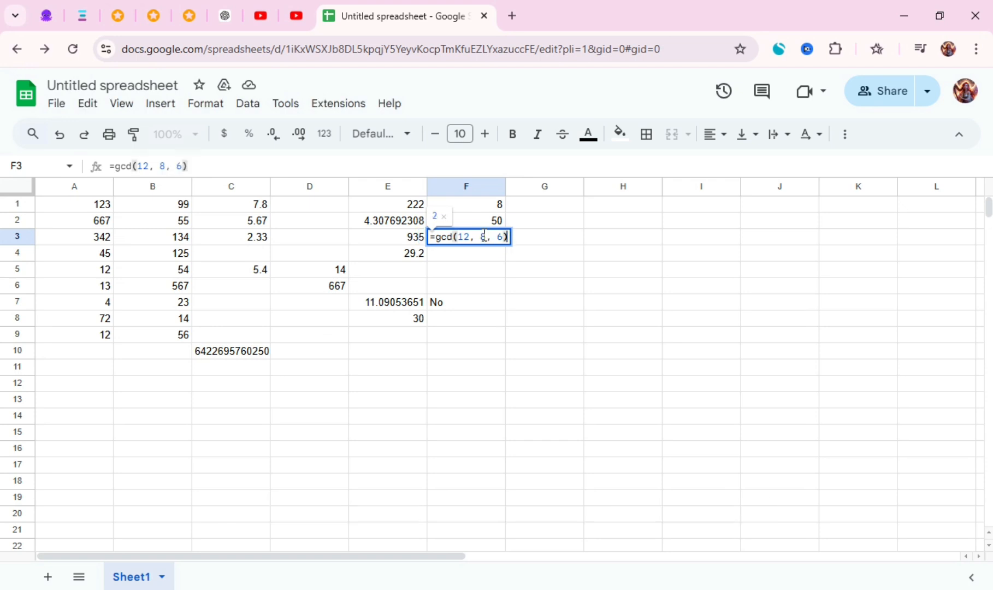
pyautogui.press('Return')
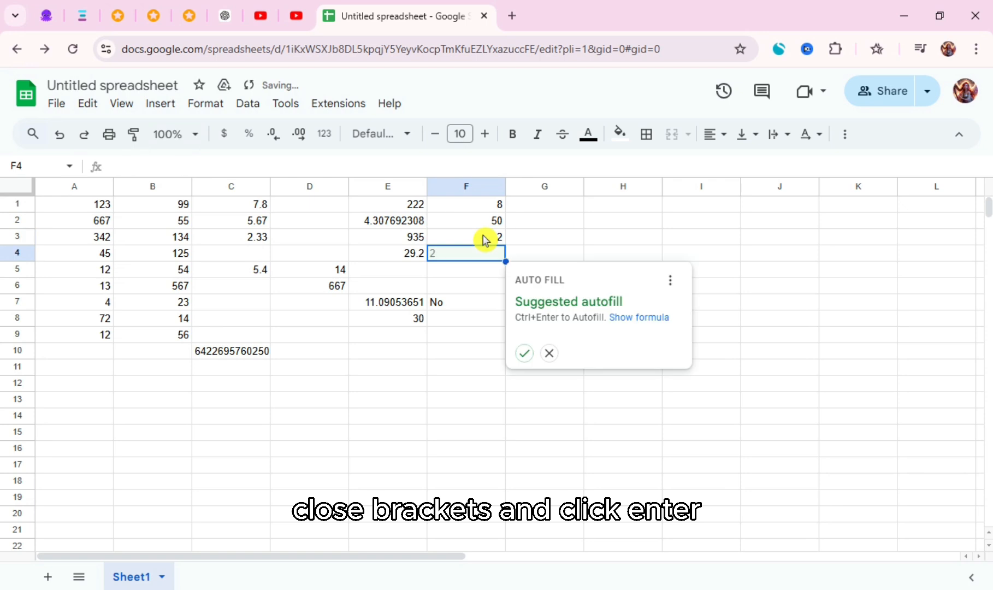
pyautogui.click(483, 241)
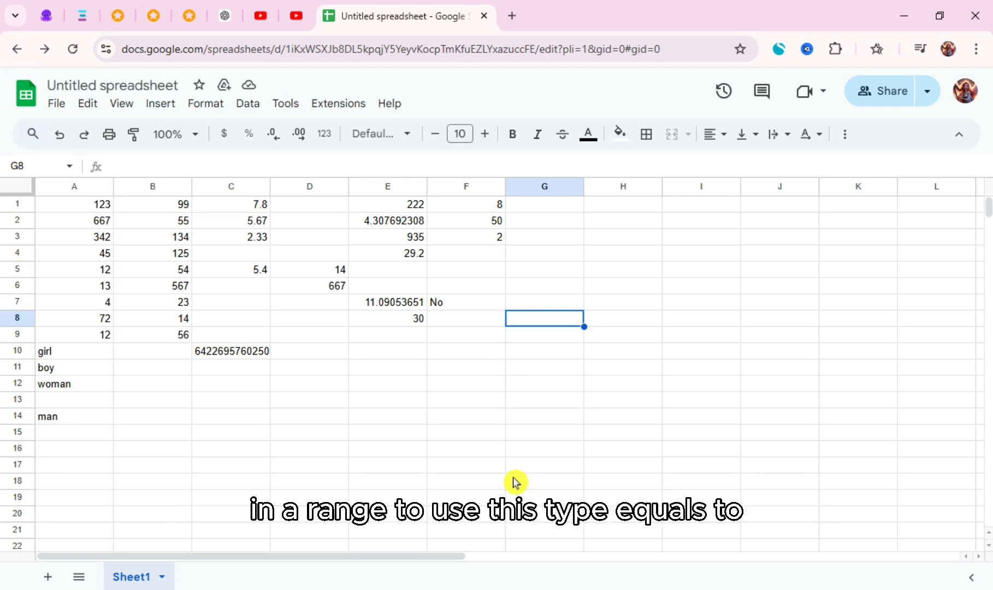
# - Count the cells containing numbers in A1:A15 in cell G8 with the formula =count(A1:A15), and select the counted range
pyautogui.doubleClick(555, 319)
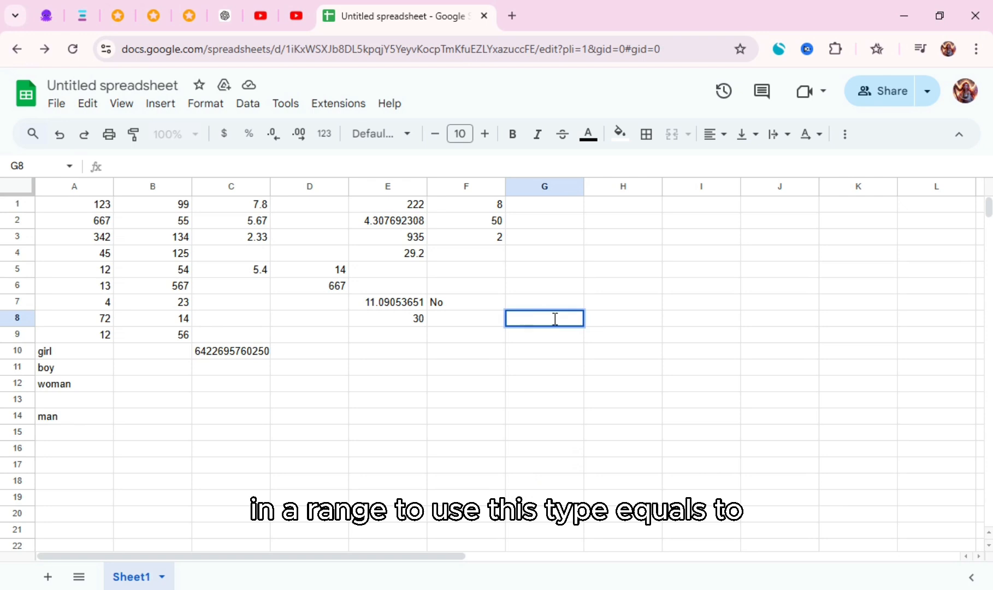
pyautogui.write('=c')
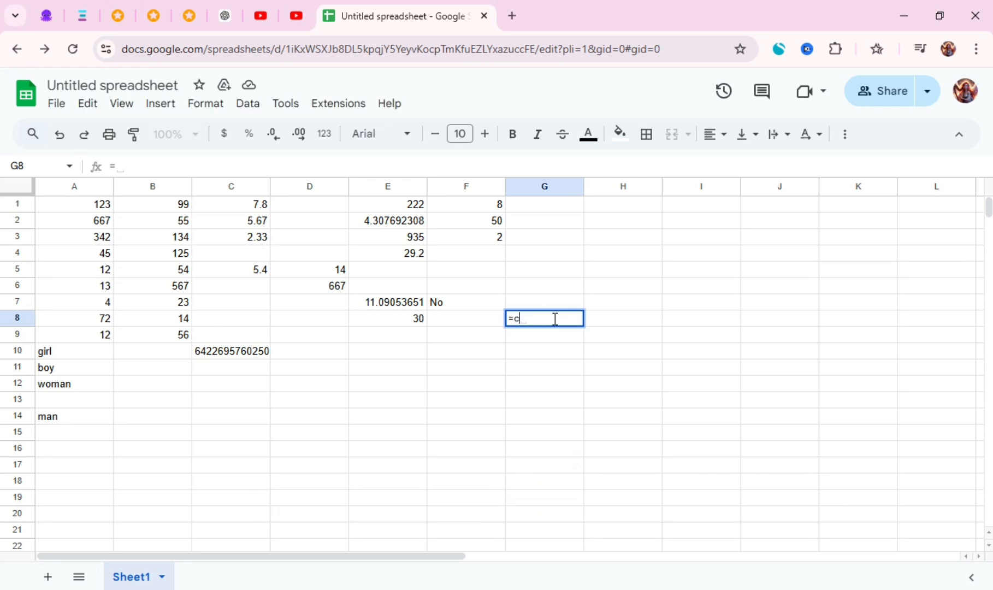
pyautogui.write('ount(')
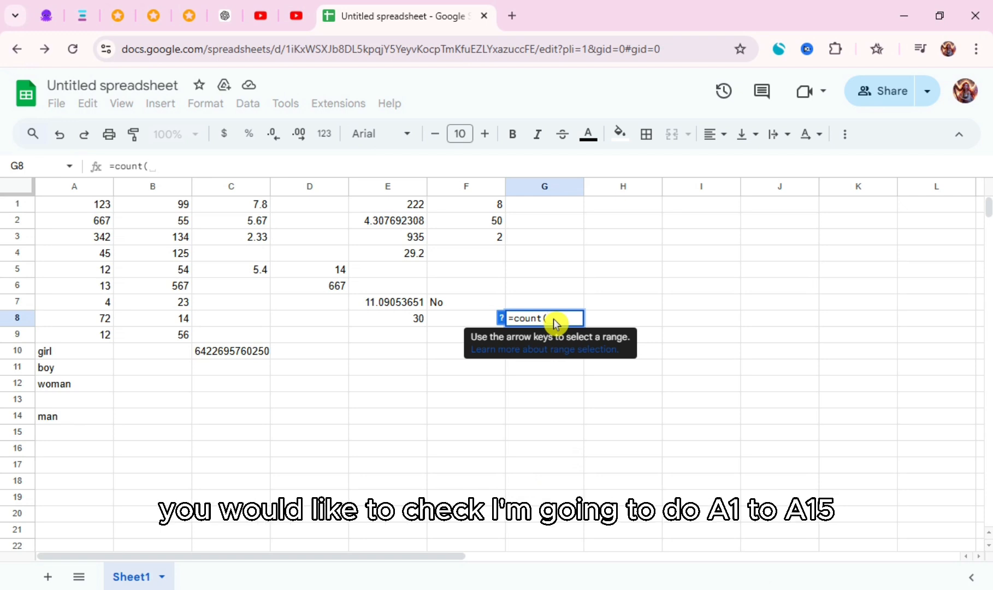
pyautogui.write('A')
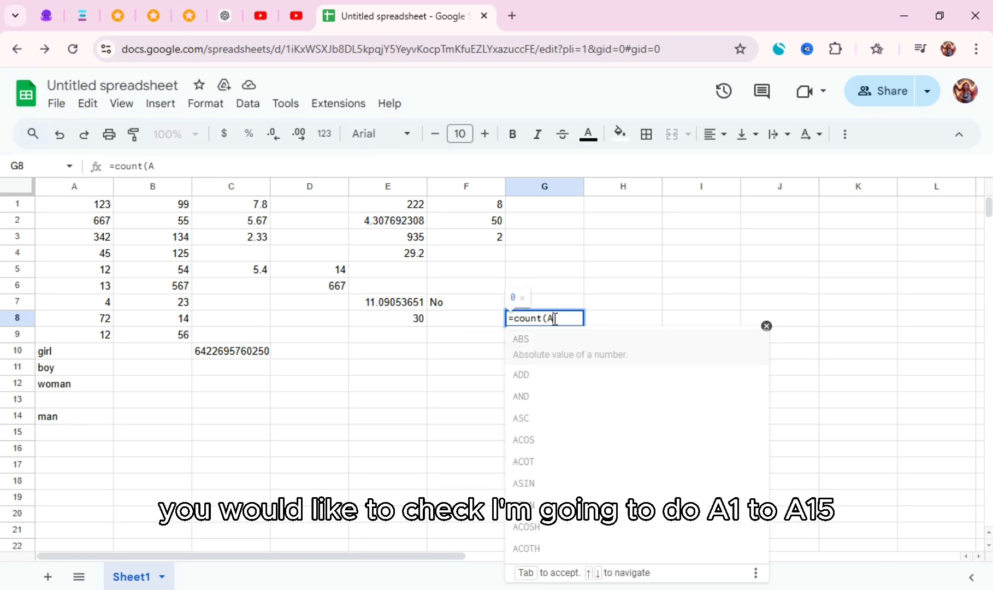
pyautogui.write('1:A')
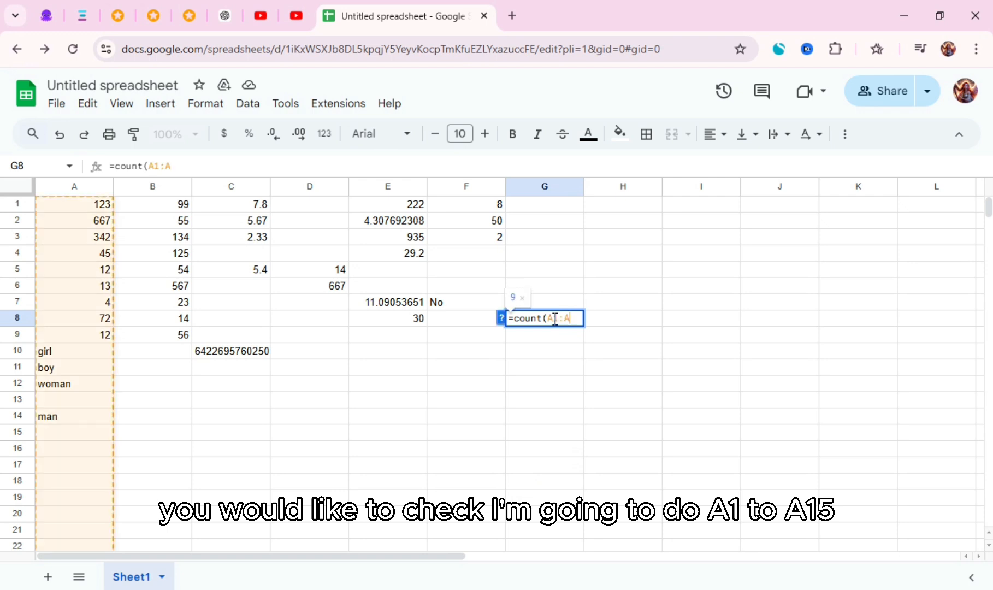
pyautogui.write('15)')
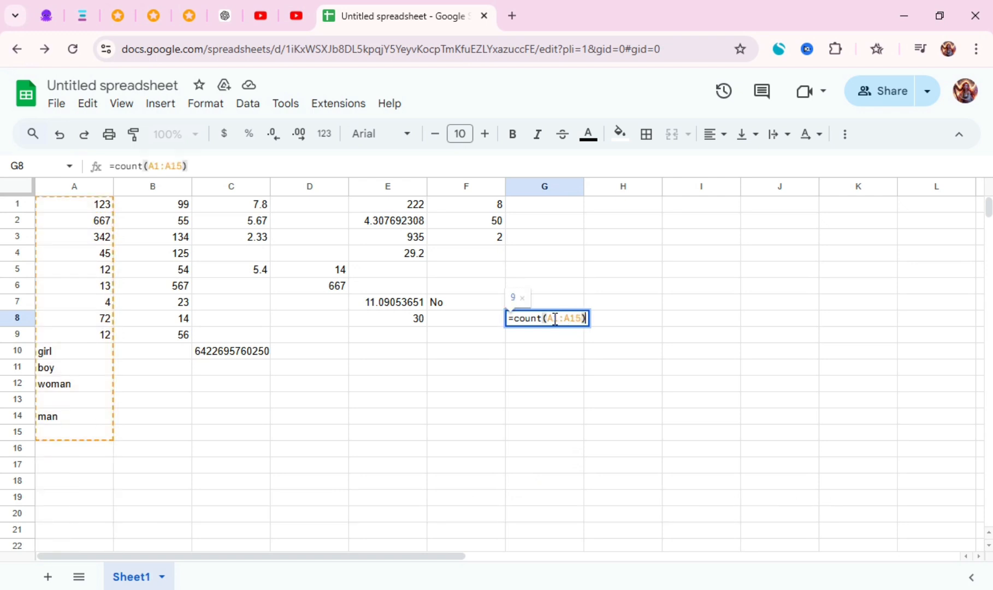
pyautogui.press('Return')
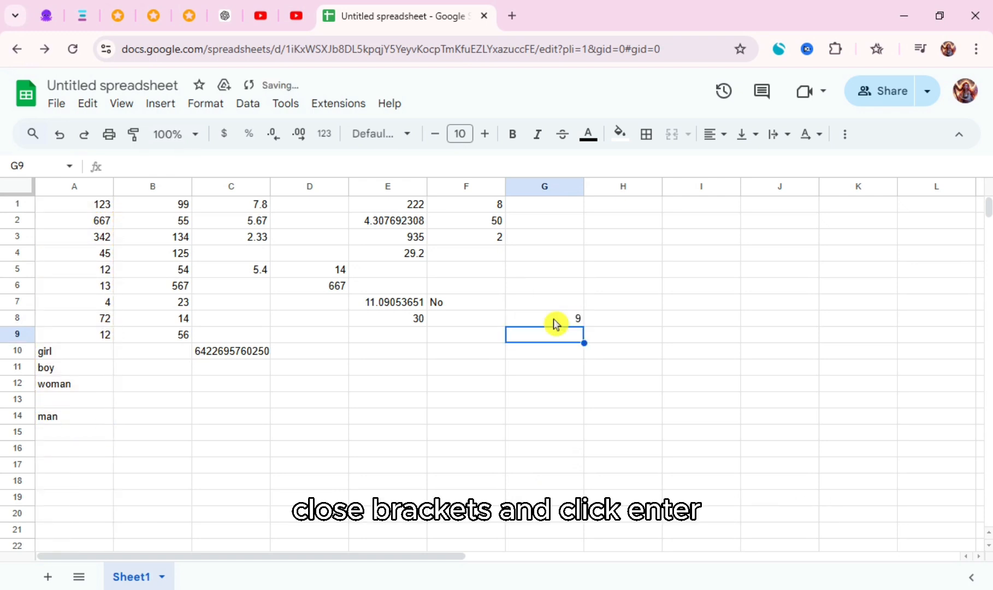
pyautogui.click(553, 318)
pyautogui.doubleClick(554, 318)
pyautogui.click(590, 324)
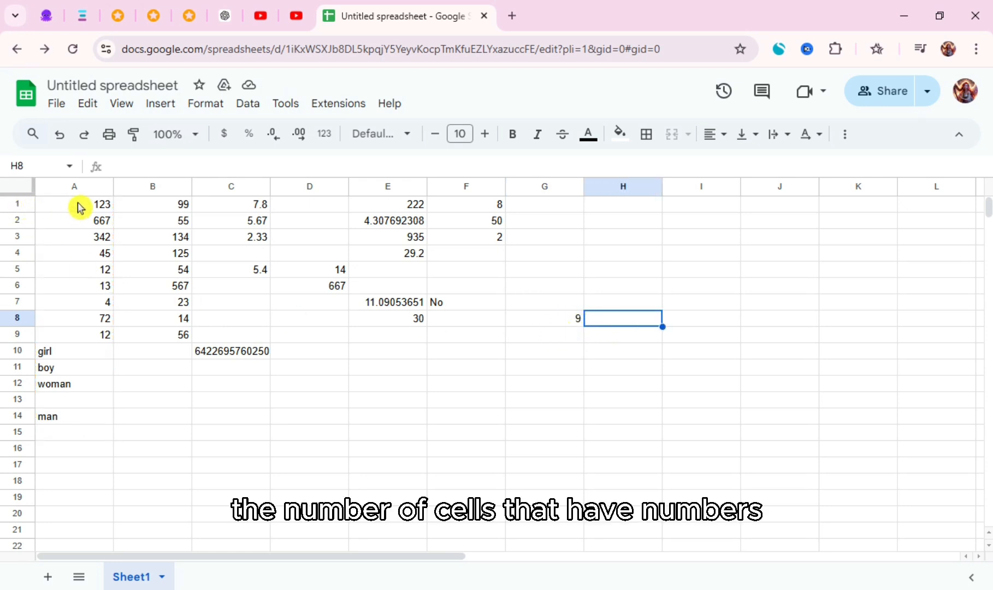
pyautogui.moveTo(80, 207); pyautogui.dragTo(103, 435)
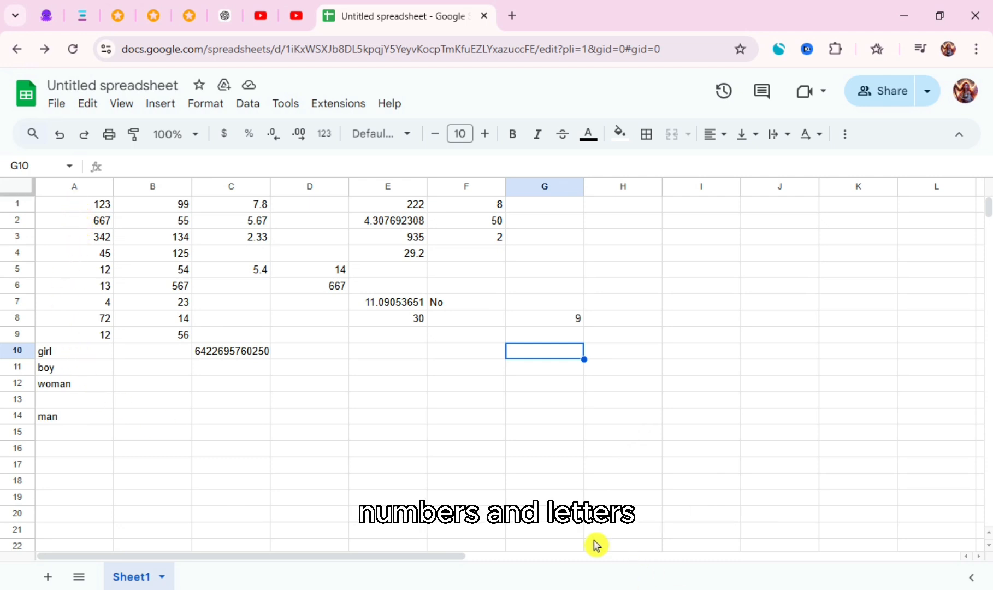
# - Count all non-empty cells in A1:A15 in cell G10 with the formula =counta(A1:A15), and select the result cell
pyautogui.doubleClick(548, 359)
pyautogui.write('=')
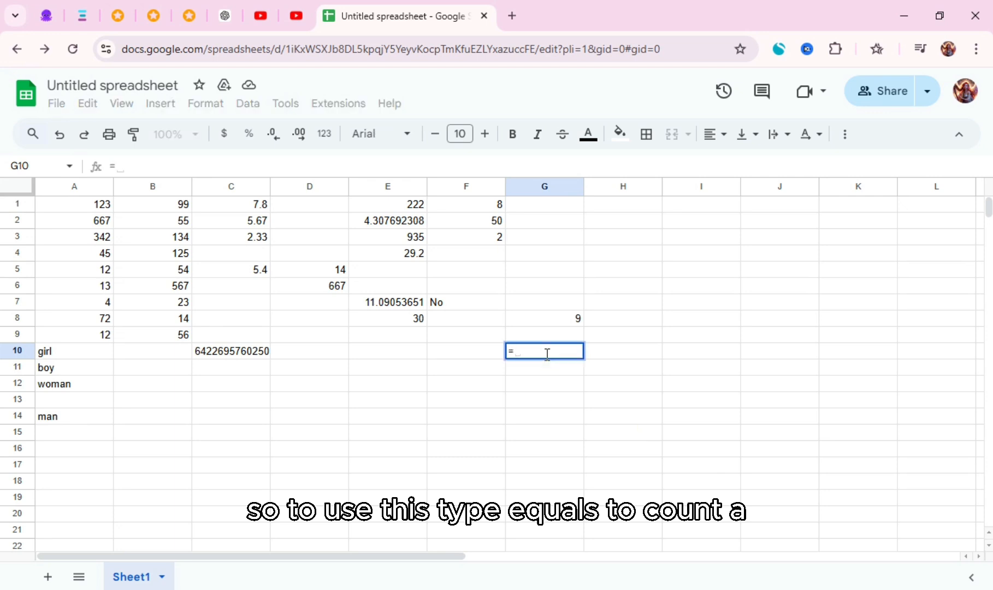
pyautogui.write('counta')
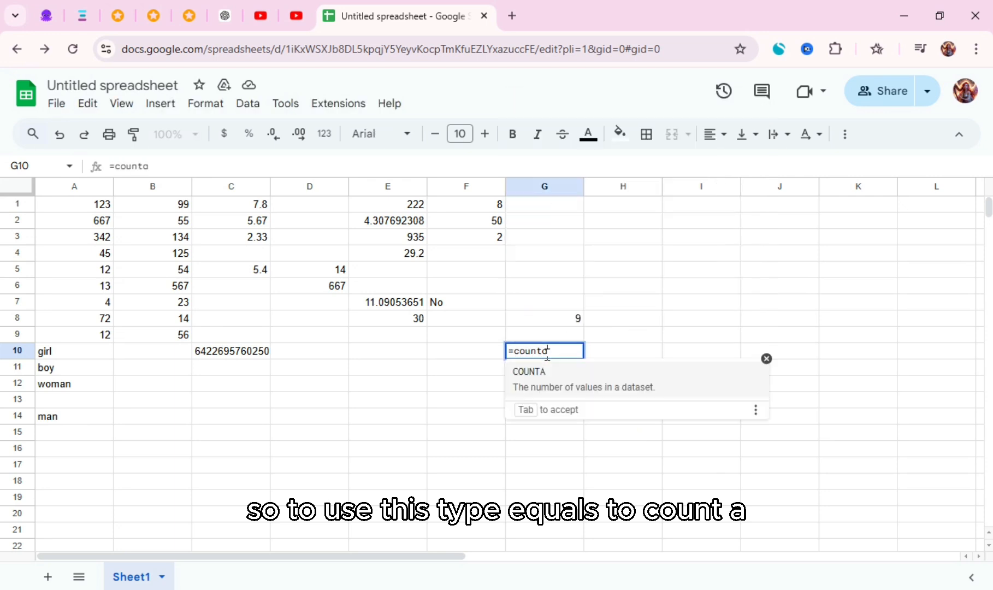
pyautogui.write('(')
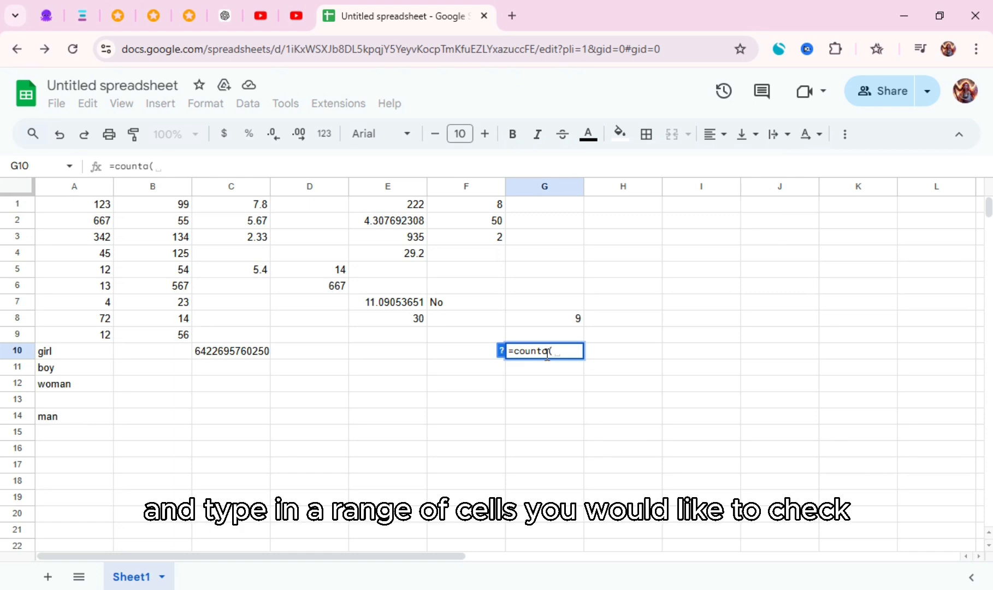
pyautogui.write('A1:A')
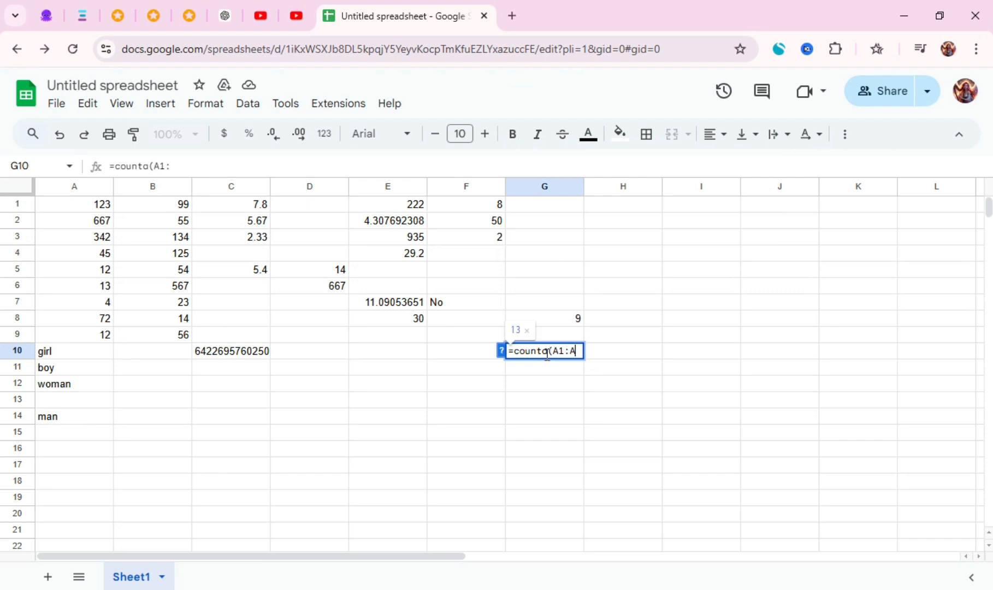
pyautogui.write('15)')
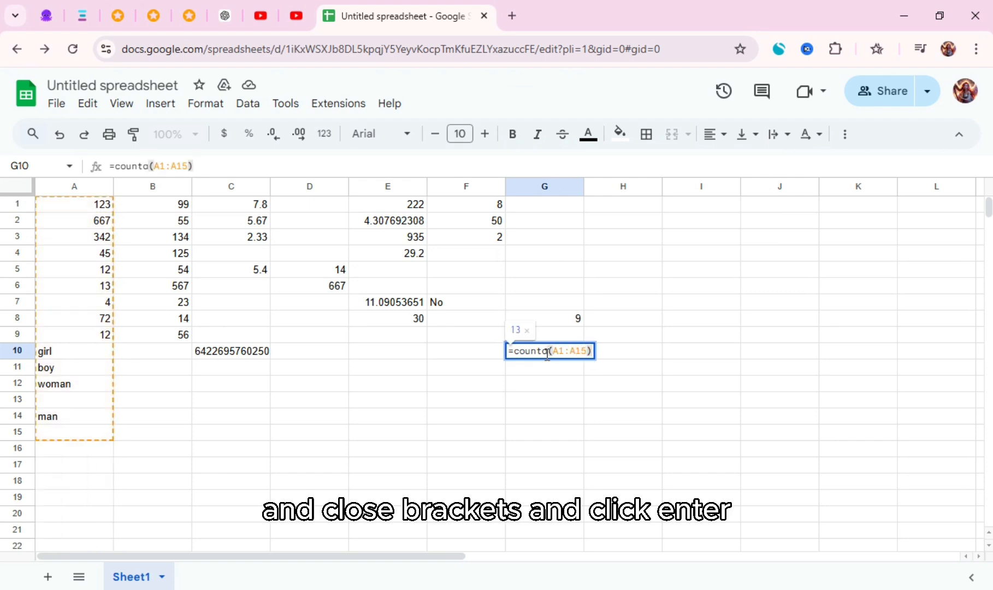
pyautogui.click(549, 360)
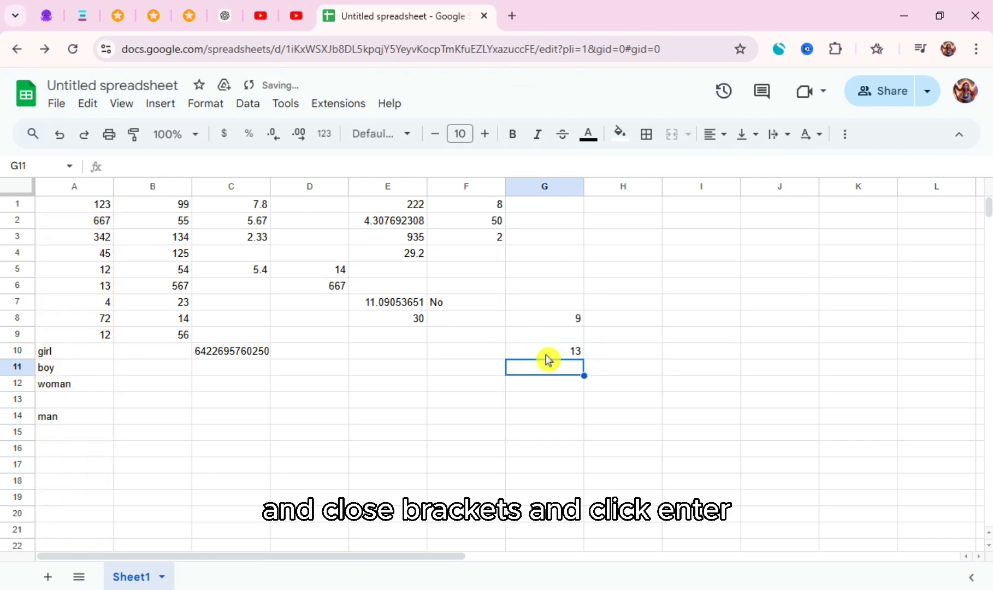
pyautogui.click(549, 357)
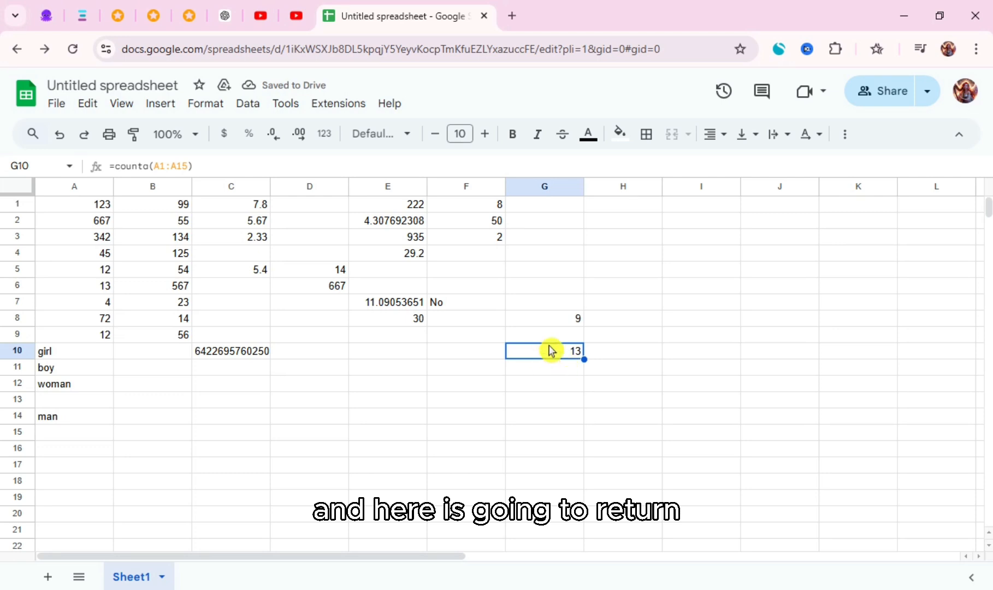